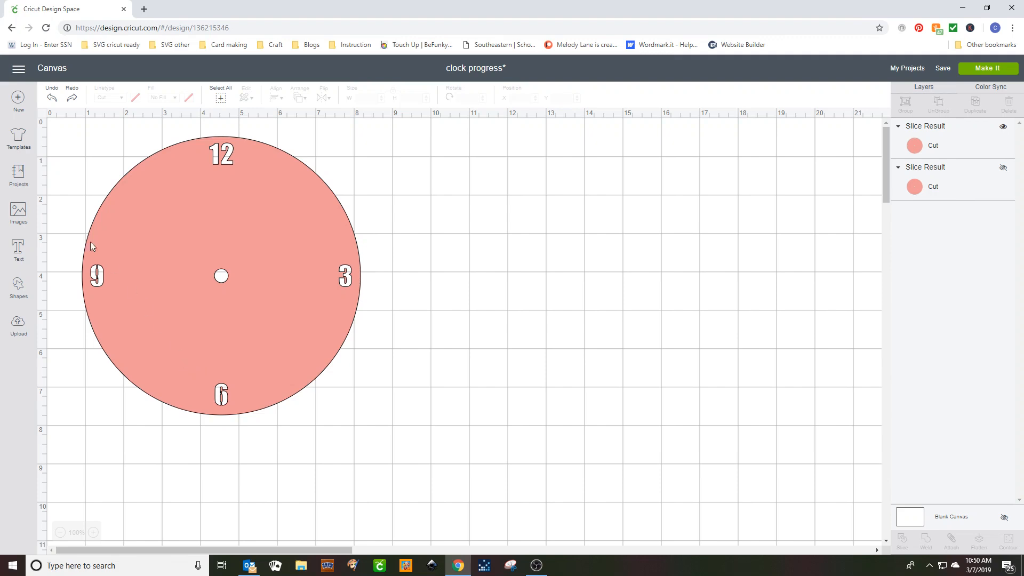
Open the image library and search for "ribbon" images.
left_click(17, 212)
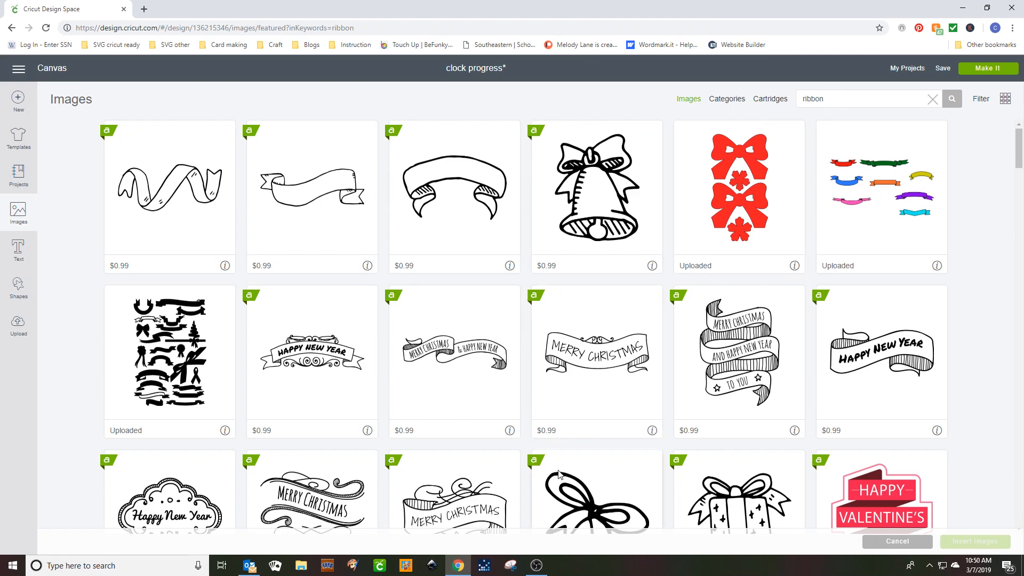
scroll(641, 268, "down", 4)
scroll(641, 268, "up", 4)
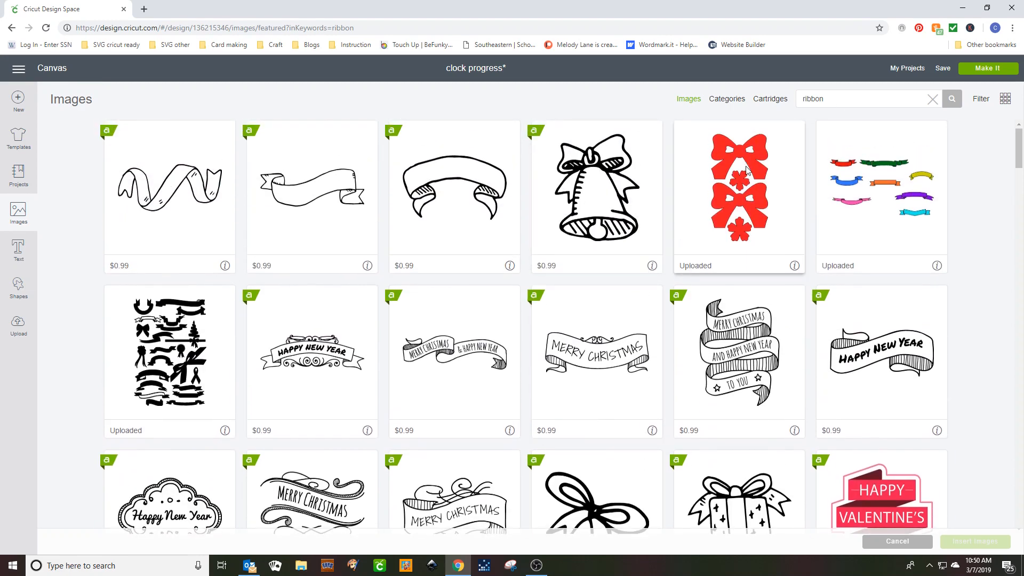
scroll(747, 171, "down", 6)
scroll(740, 177, "up", 4)
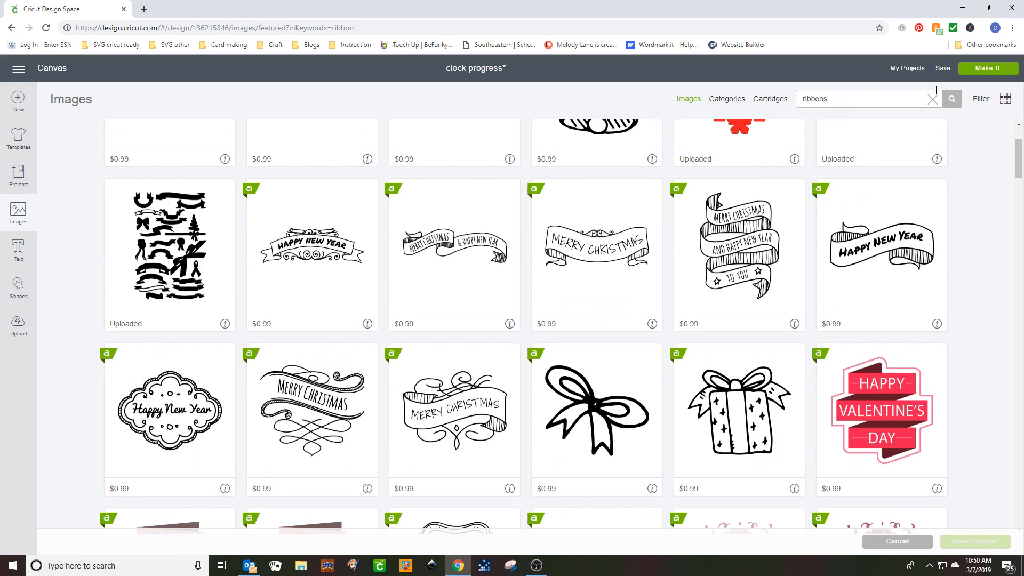
Try the search term "ribbons" and return to the "ribbon" search.
left_click(952, 99)
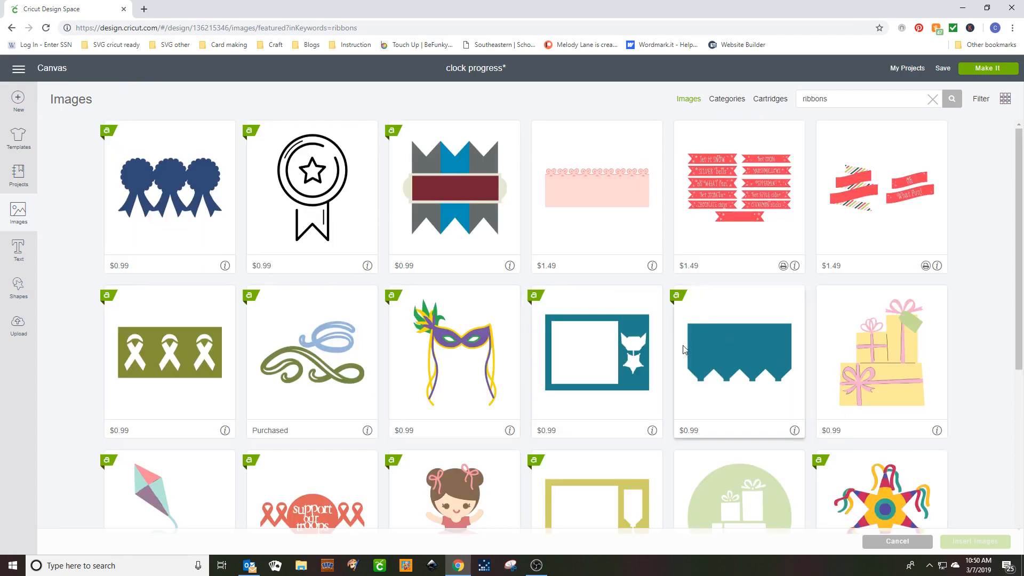
left_click(848, 97)
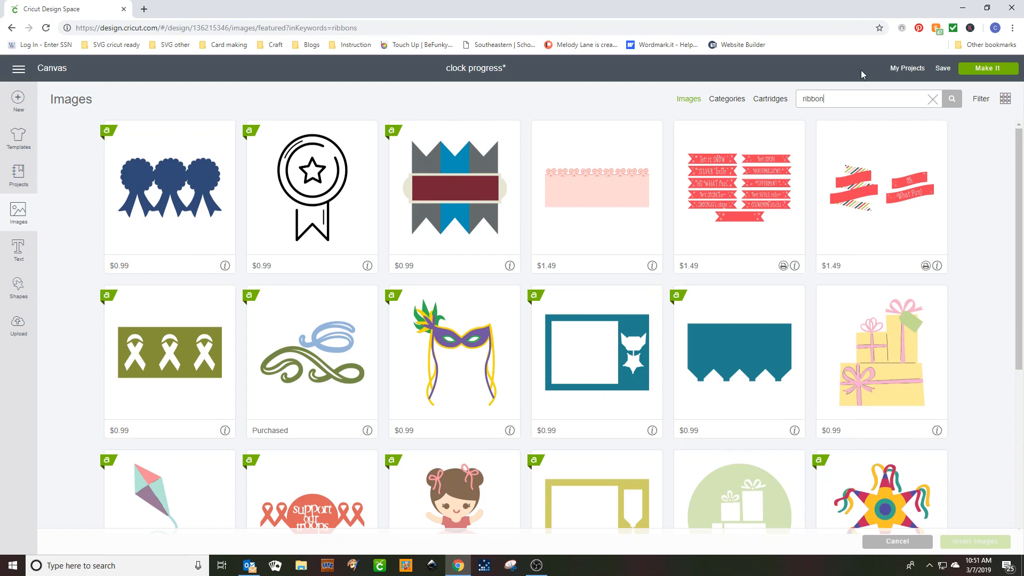
left_click(952, 101)
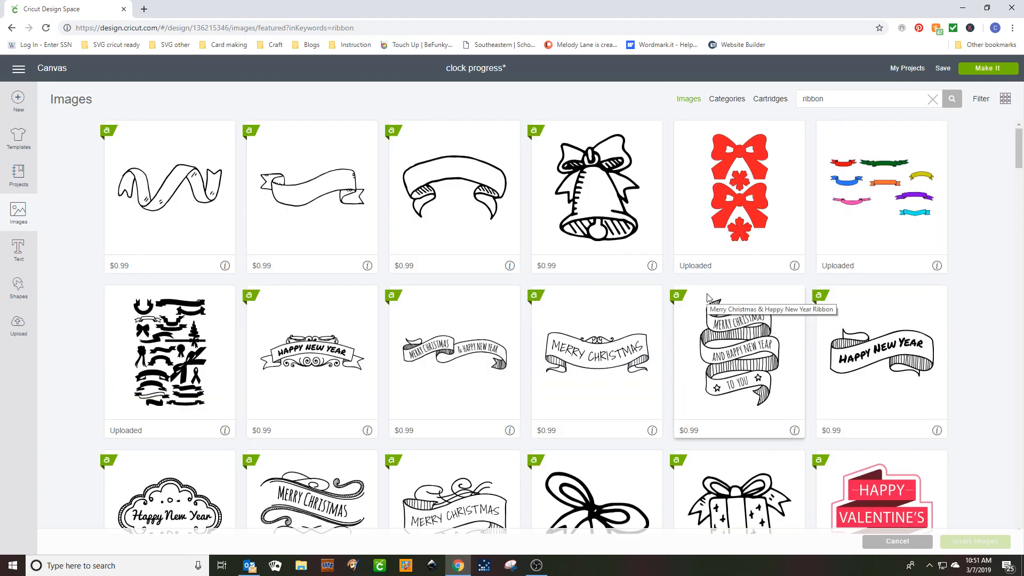
Find the purple heart garland with the pink bow among the ribbon images and insert it on the canvas.
scroll(709, 292, "down", 15)
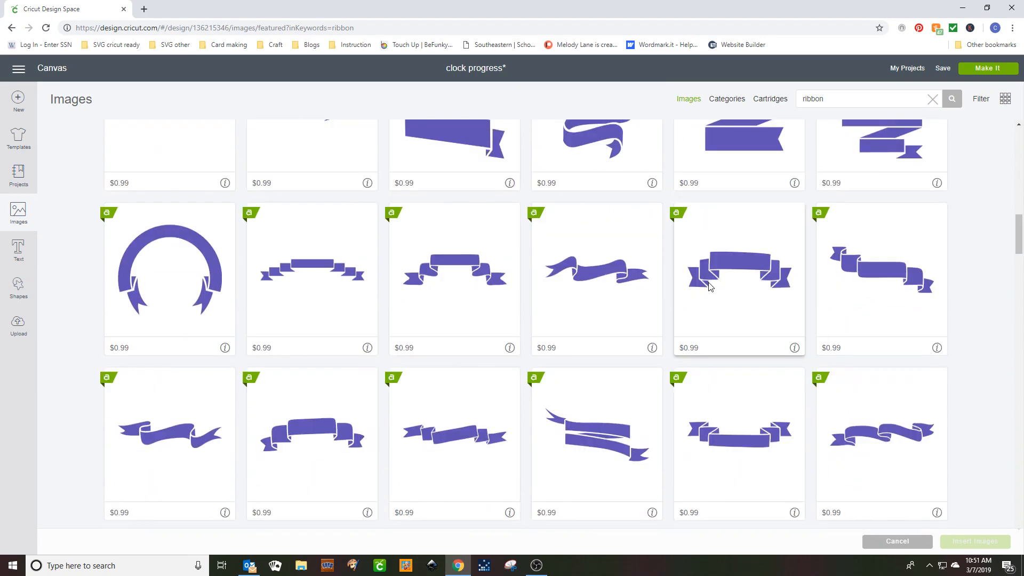
scroll(711, 291, "down", 4)
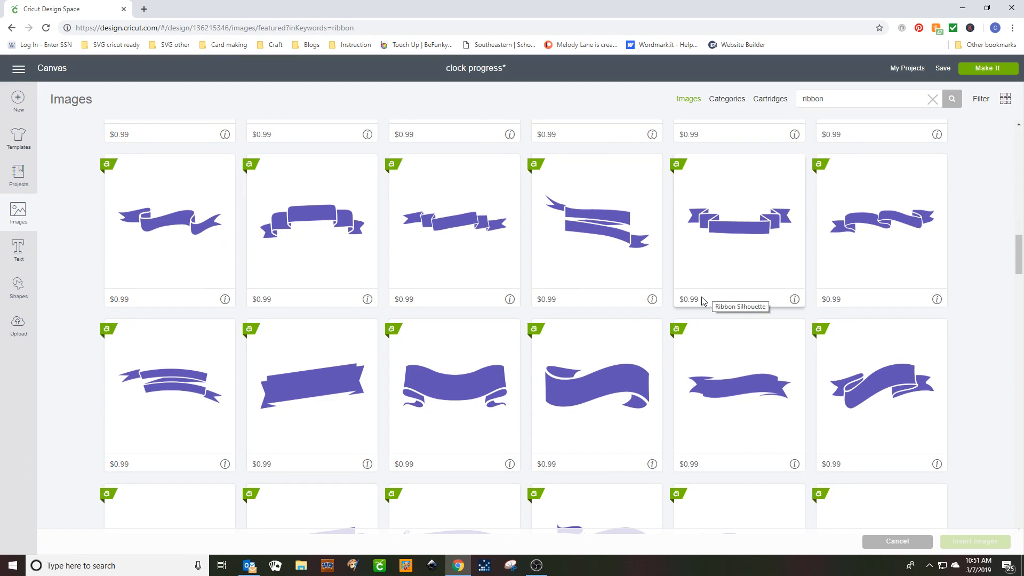
scroll(716, 299, "down", 4)
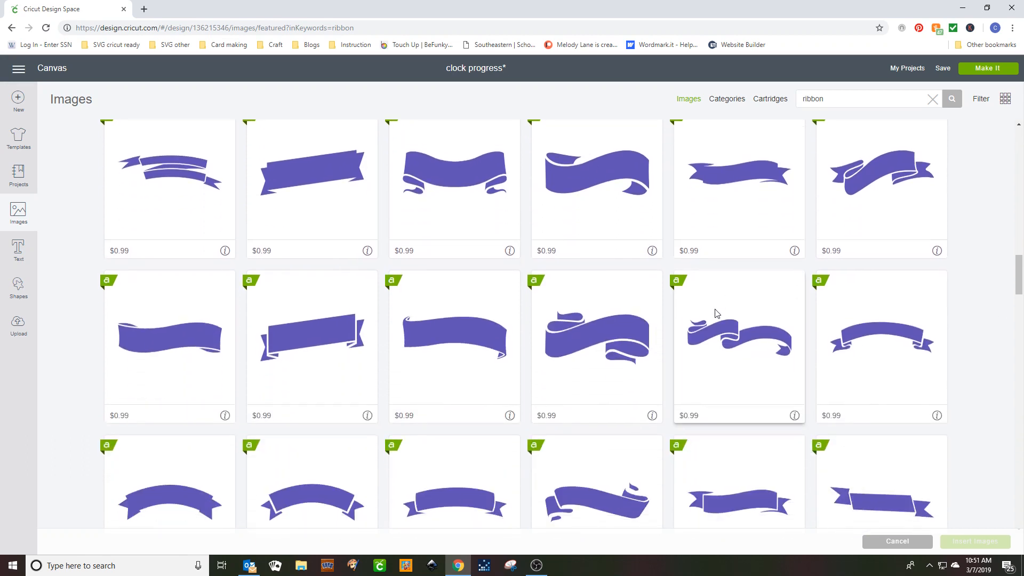
scroll(715, 313, "down", 10)
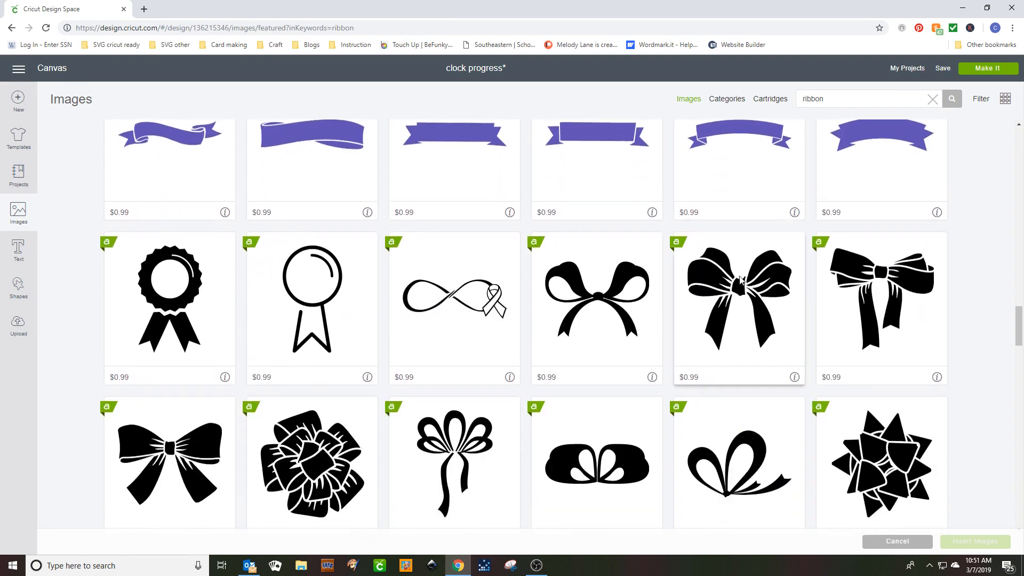
scroll(739, 275, "down", 6)
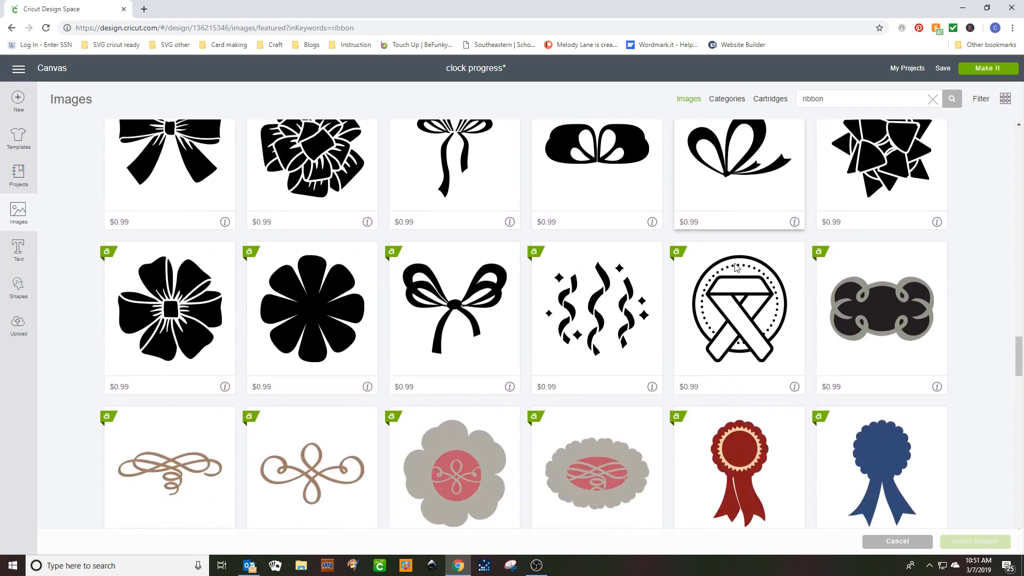
scroll(736, 267, "down", 9)
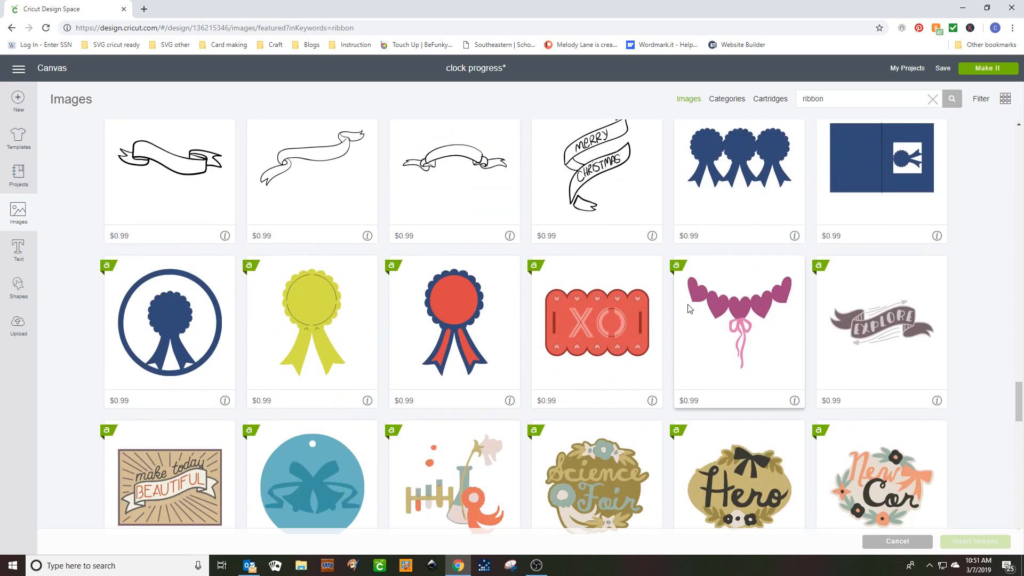
left_click(693, 312)
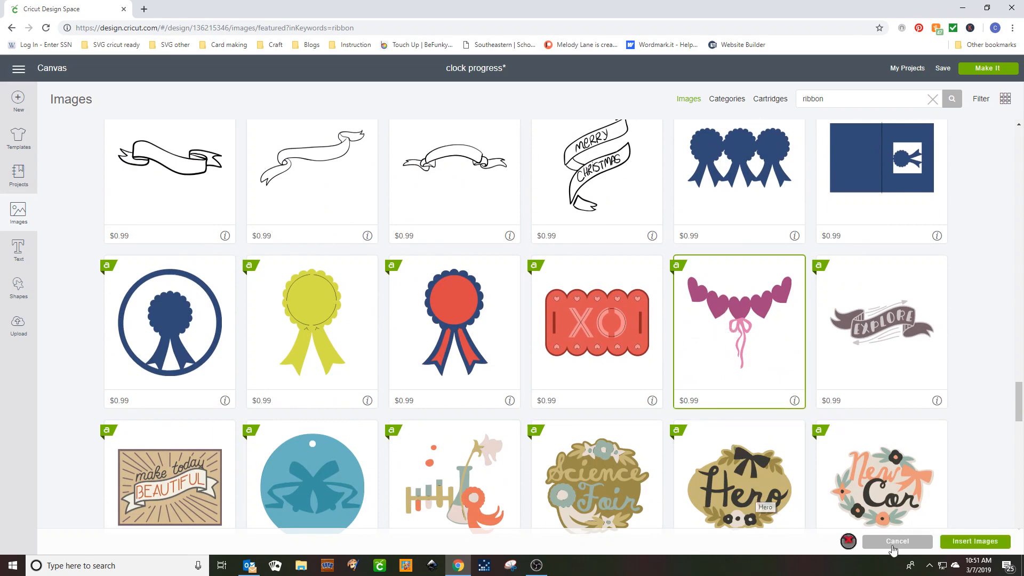
left_click(963, 542)
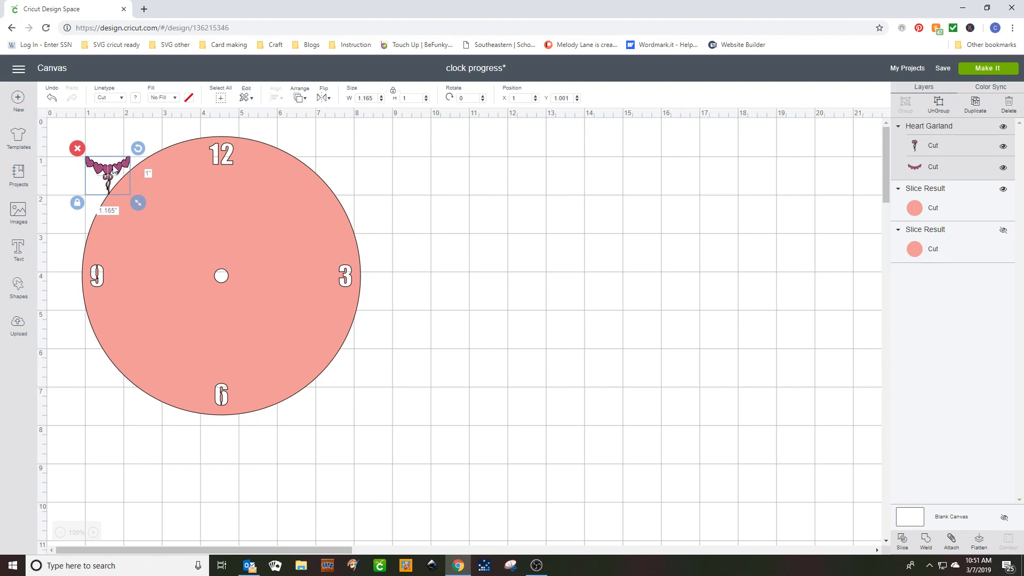
Move the heart garland onto the empty canvas beside the clock face and enlarge it to about 2.2 by 1.9 inches.
left_click_drag(114, 169, 485, 255)
left_click_drag(509, 289, 554, 323)
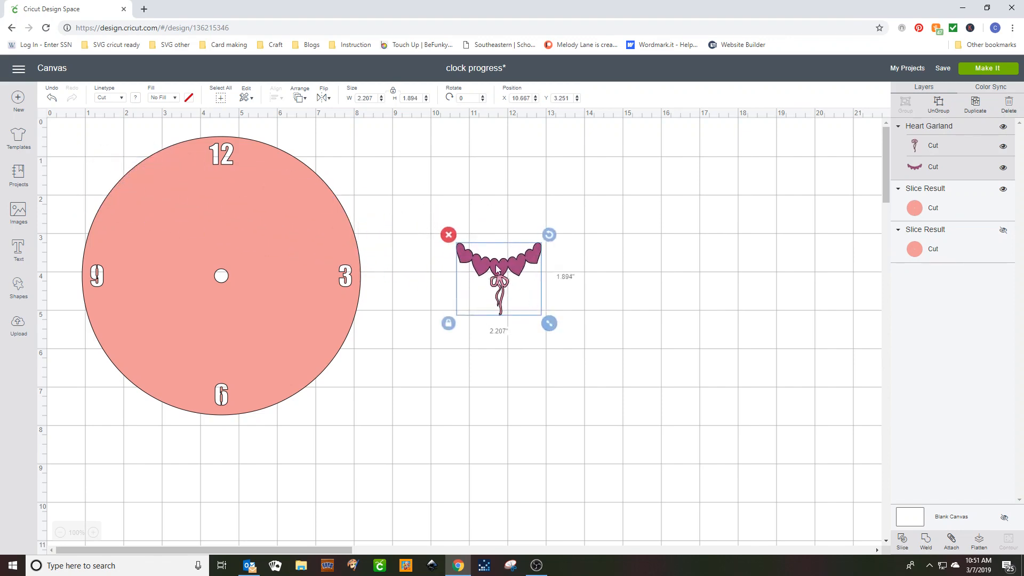
left_click_drag(496, 267, 532, 262)
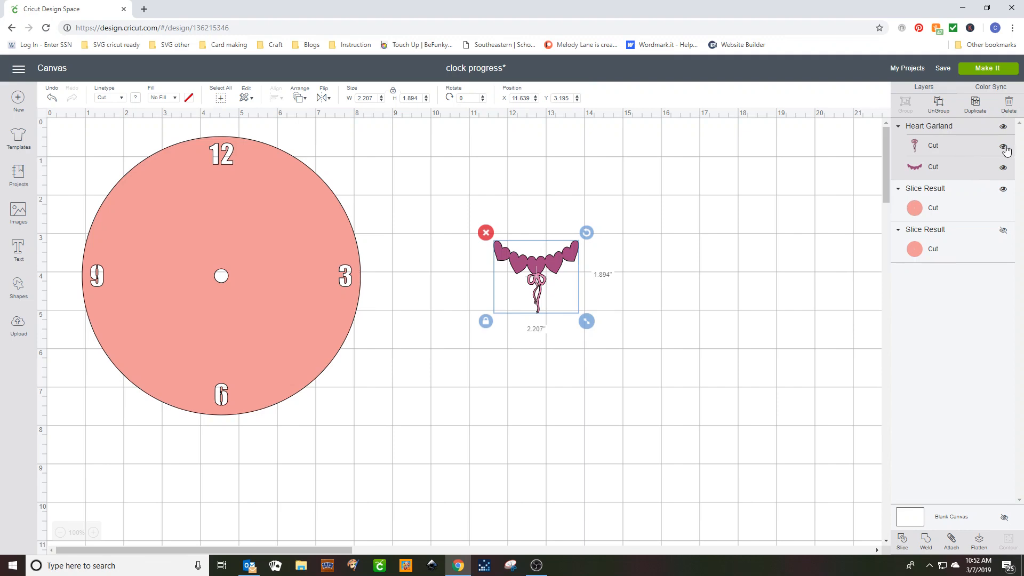
Delete the bow layer from the heart garland and place the remaining hearts just above the 6 on the clock face.
left_click(937, 149)
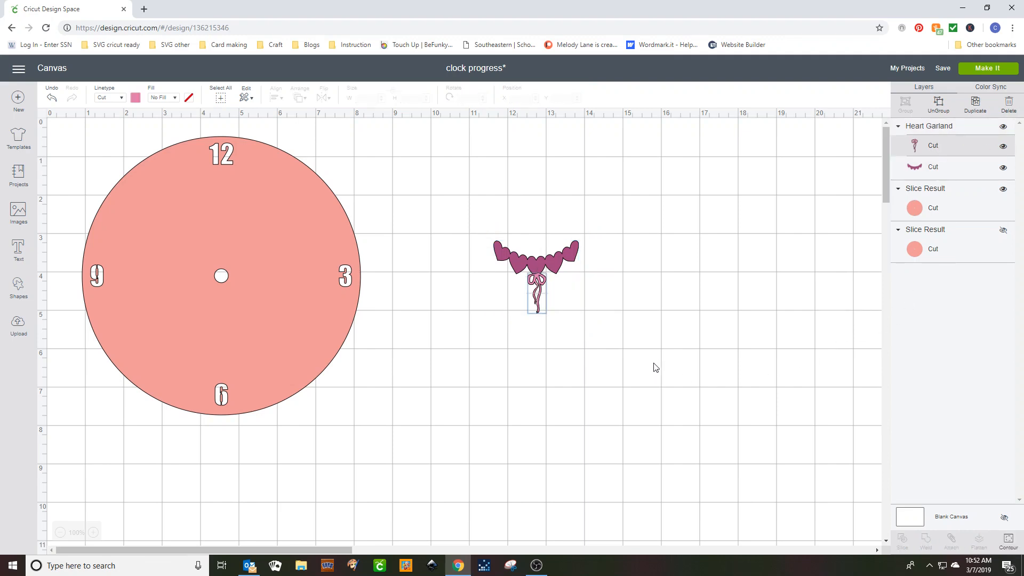
left_click(1002, 147)
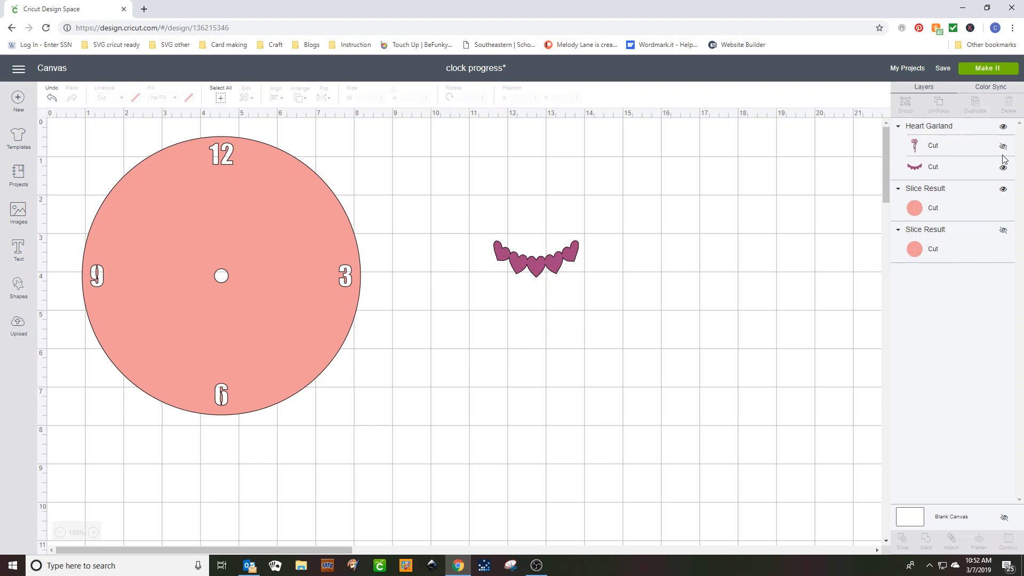
left_click(940, 148)
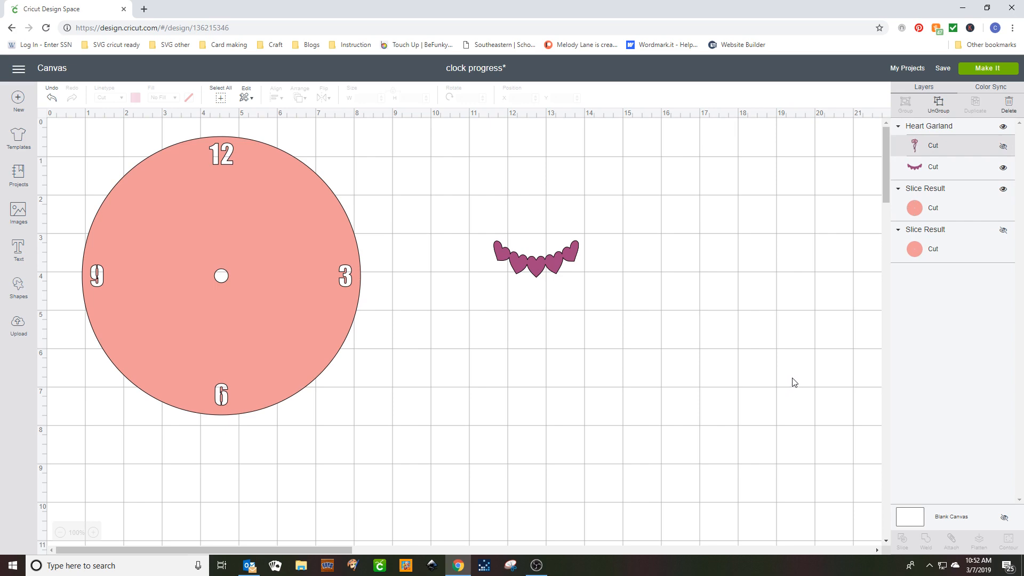
key("Delete")
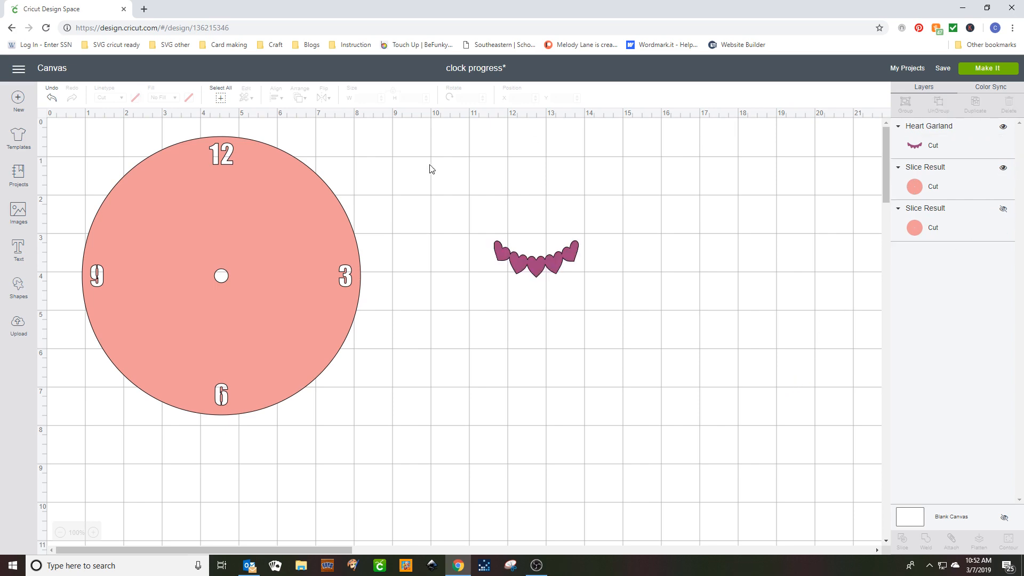
left_click_drag(523, 257, 208, 357)
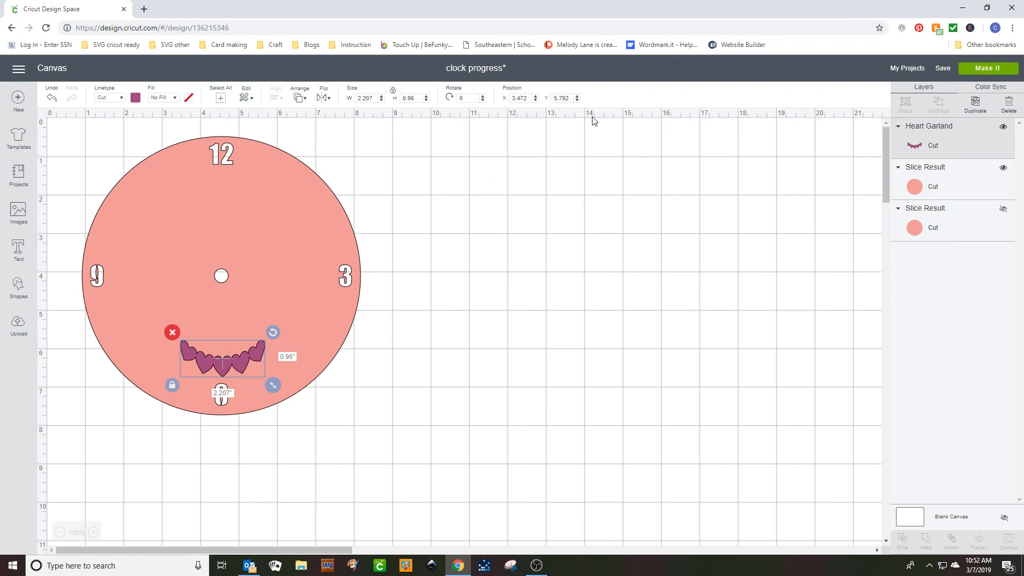
Duplicate the heart garland, flip the copy vertically and place it just below the 12.
left_click(975, 104)
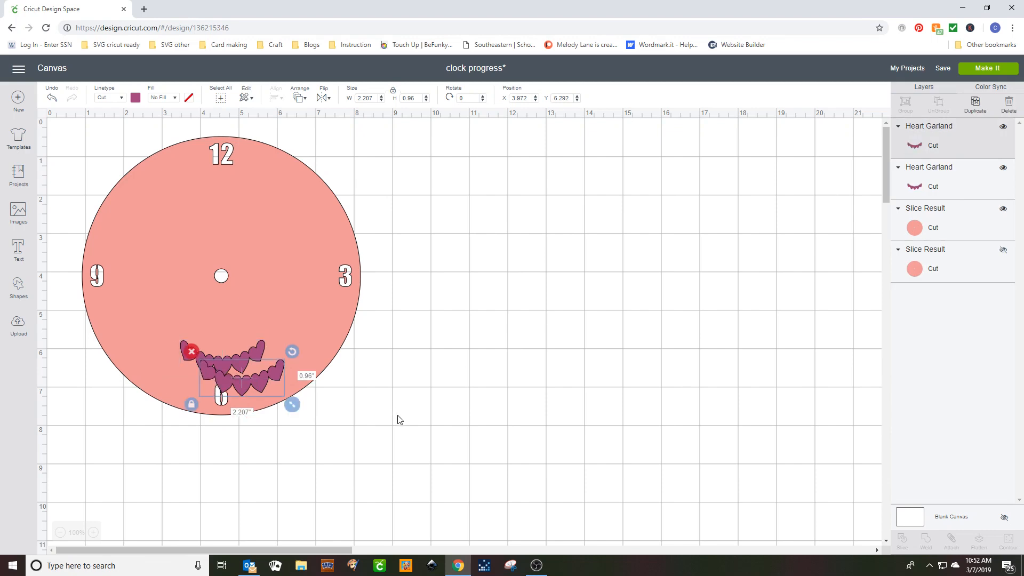
left_click_drag(232, 382, 212, 210)
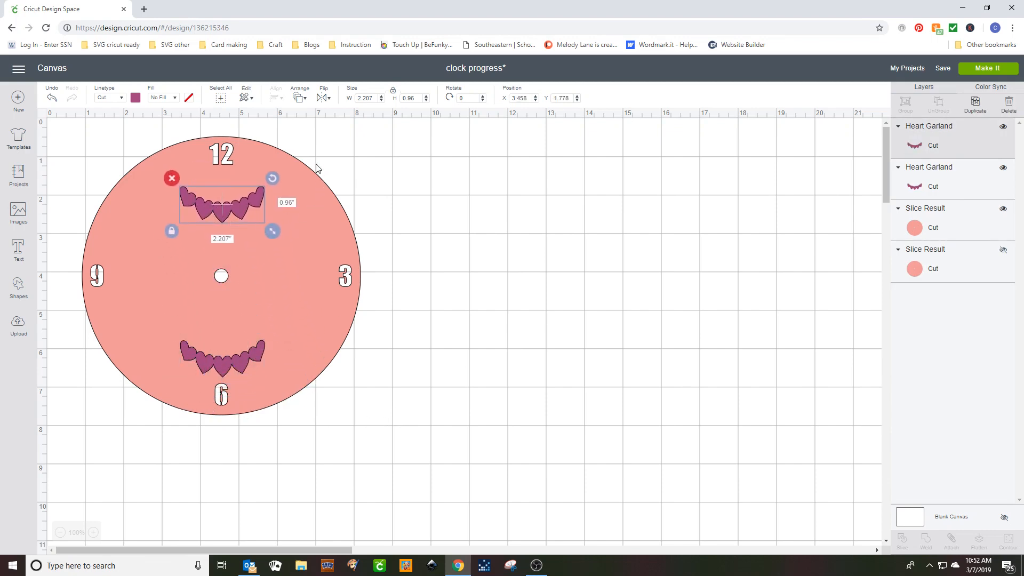
left_click(322, 98)
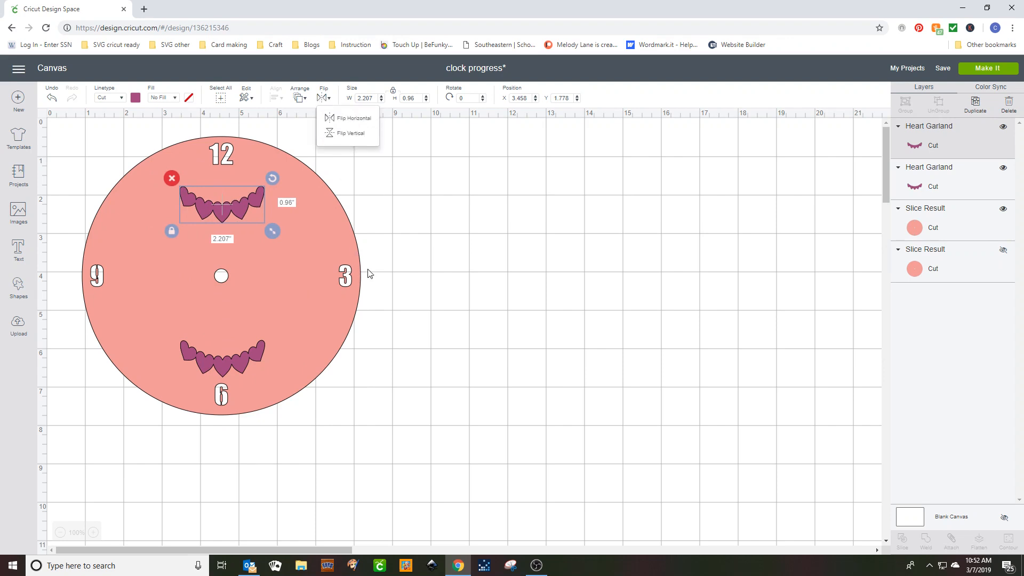
left_click(357, 133)
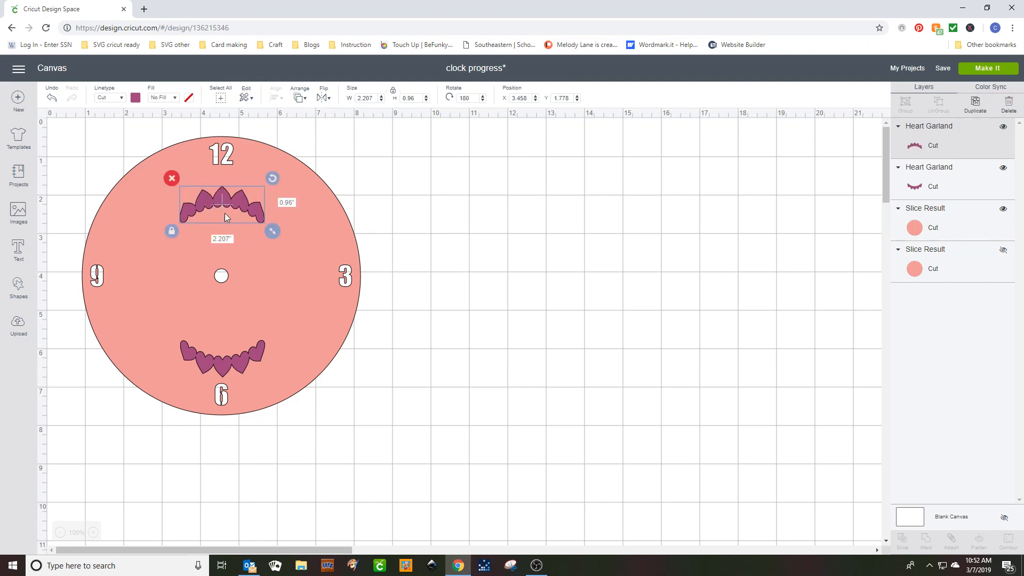
left_click_drag(222, 196, 222, 180)
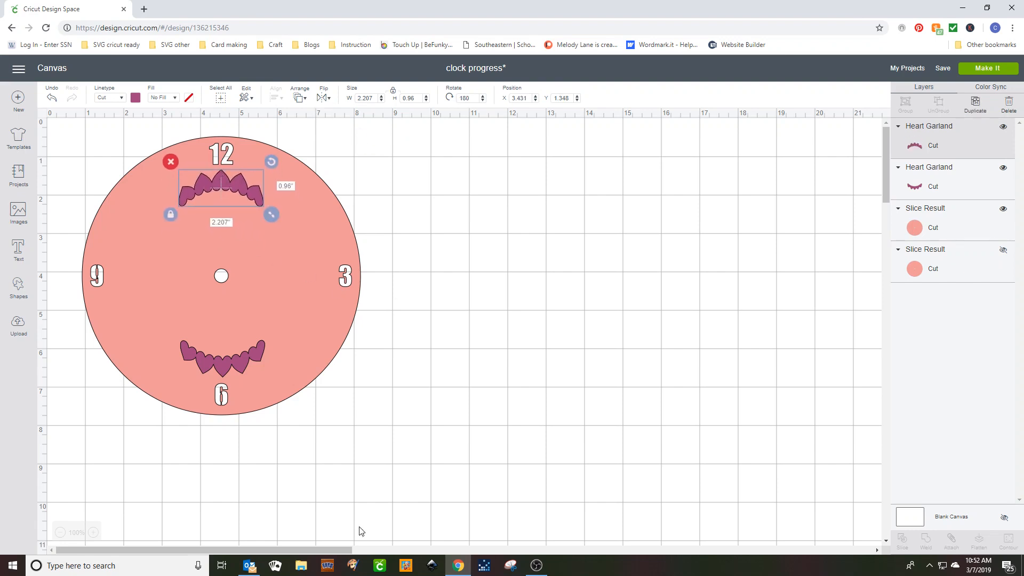
Duplicate the garland above the 6, rotate the copy to 90 degrees and place it beside the 9.
left_click(1005, 170)
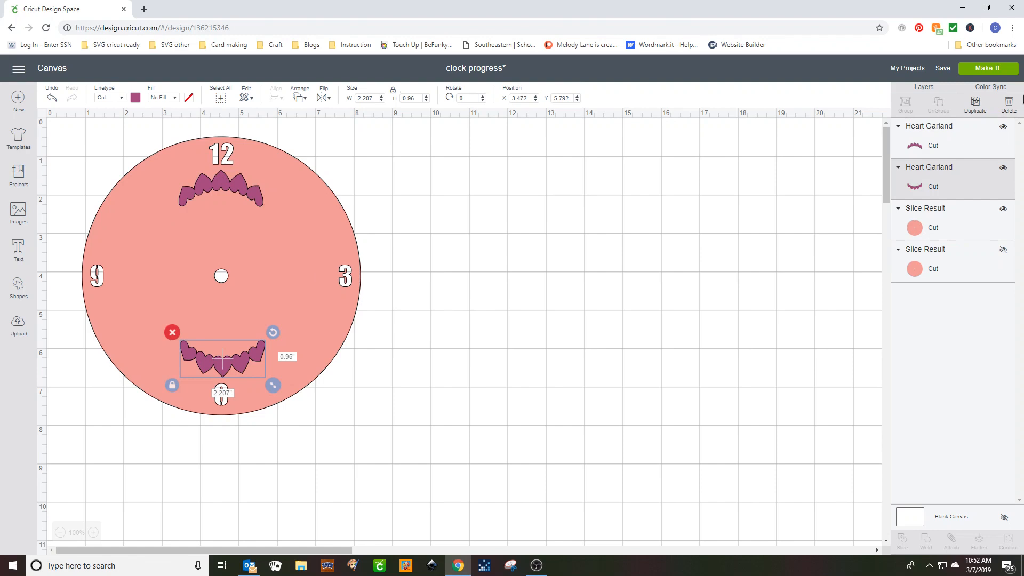
left_click(976, 103)
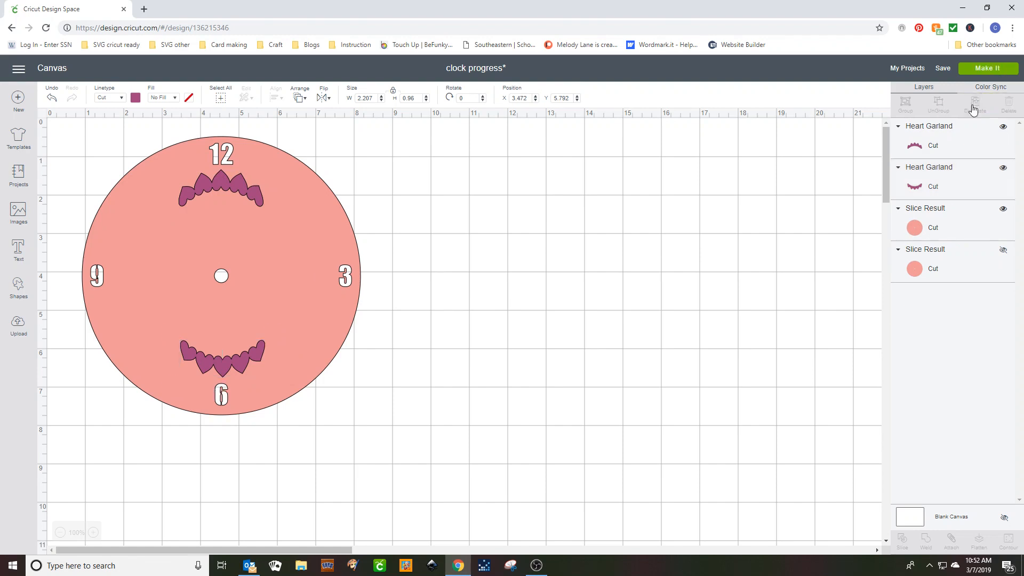
left_click_drag(249, 382, 472, 295)
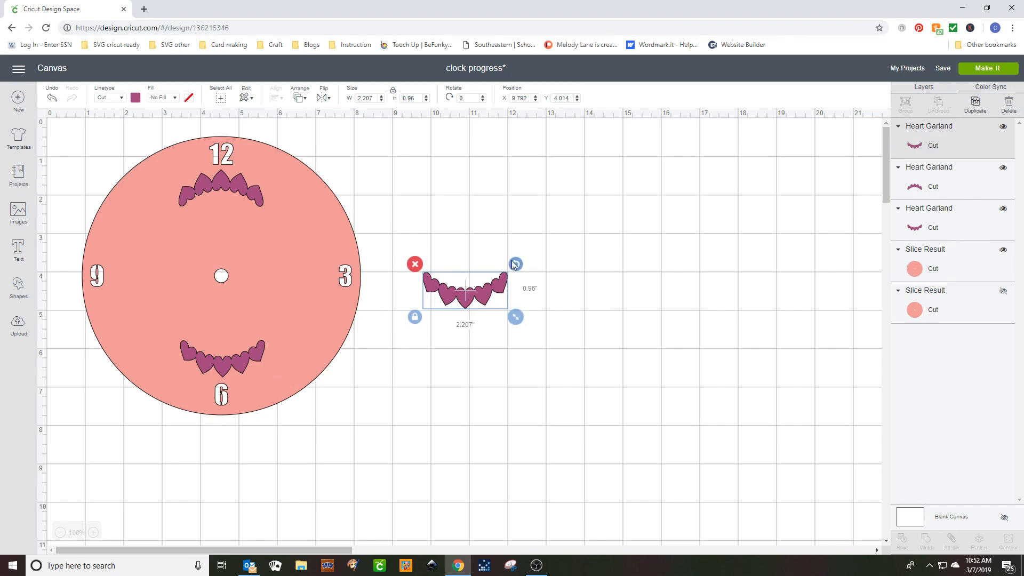
left_click_drag(515, 264, 495, 334)
left_click_drag(473, 289, 134, 270)
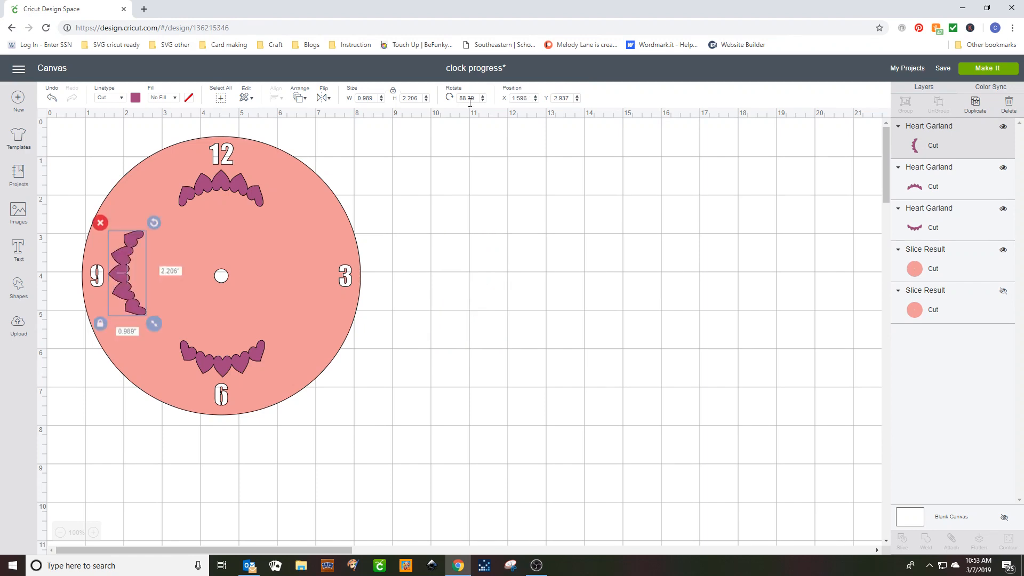
left_click_drag(476, 98, 460, 98)
type("90")
key("Return")
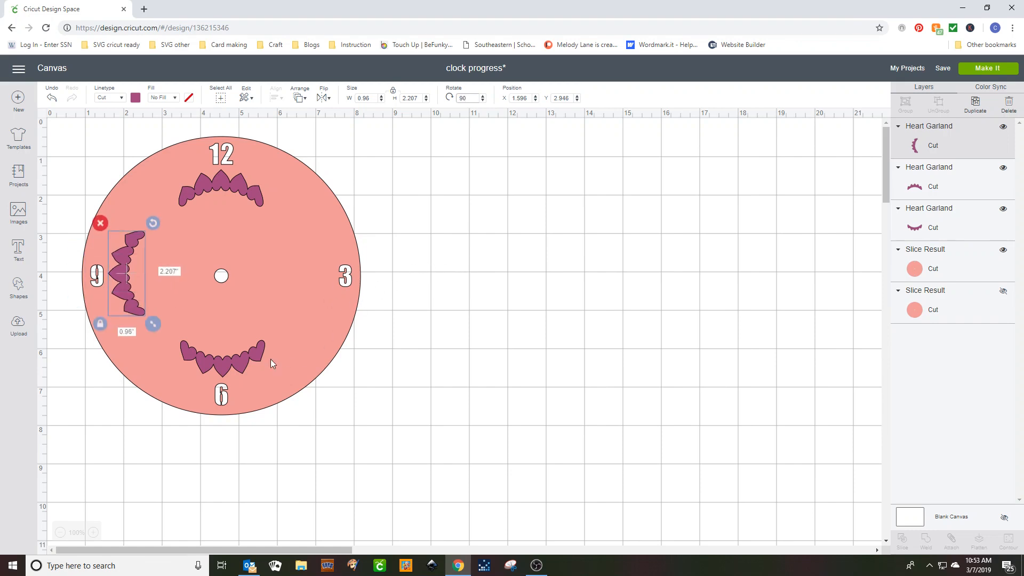
Duplicate the garland above the 6 again, rotate the copy to 270 degrees and place it beside the 3.
left_click(224, 359)
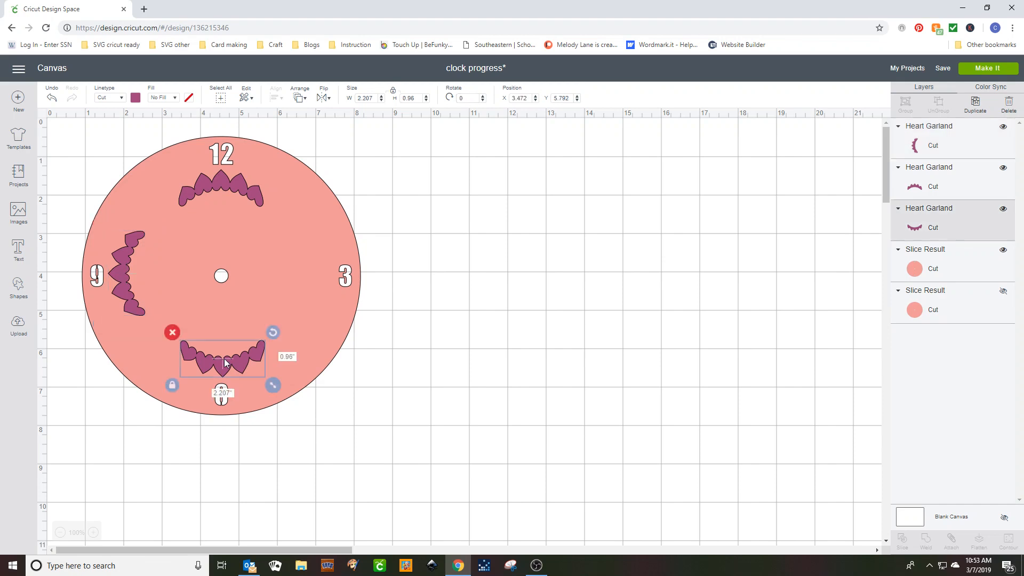
left_click(974, 103)
left_click_drag(267, 375, 547, 227)
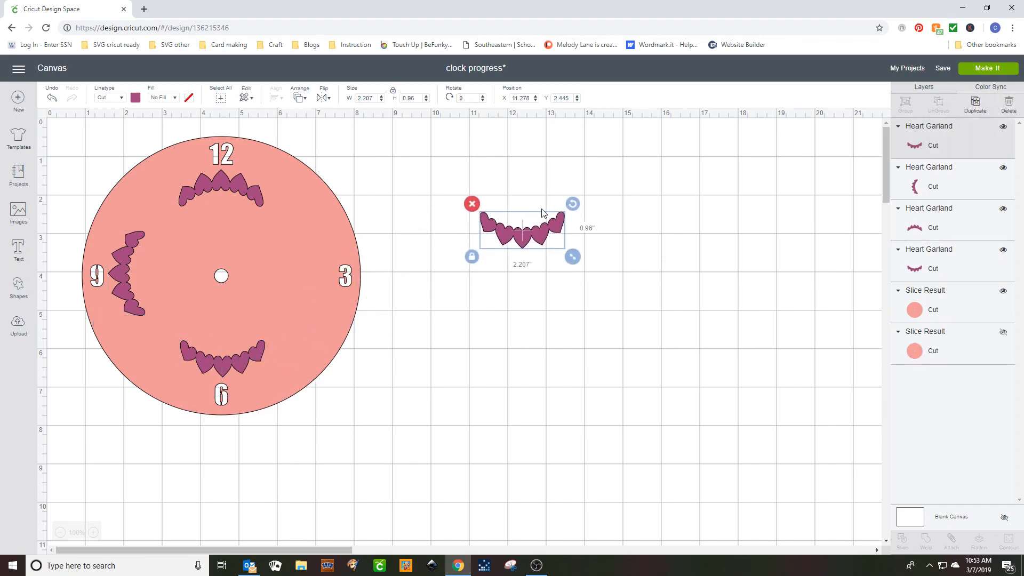
left_click(473, 97)
type("270")
key("Return")
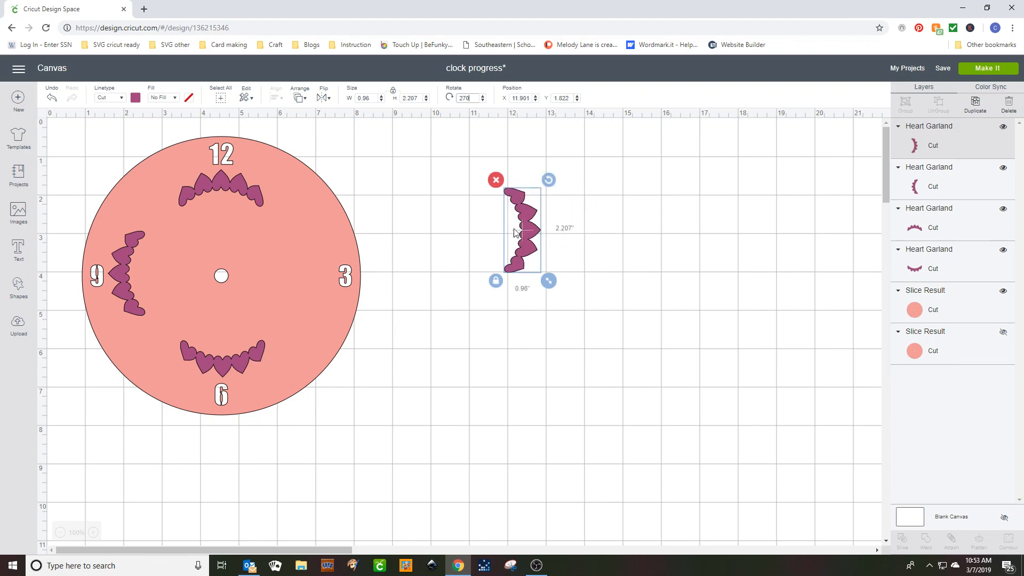
left_click_drag(529, 230, 309, 278)
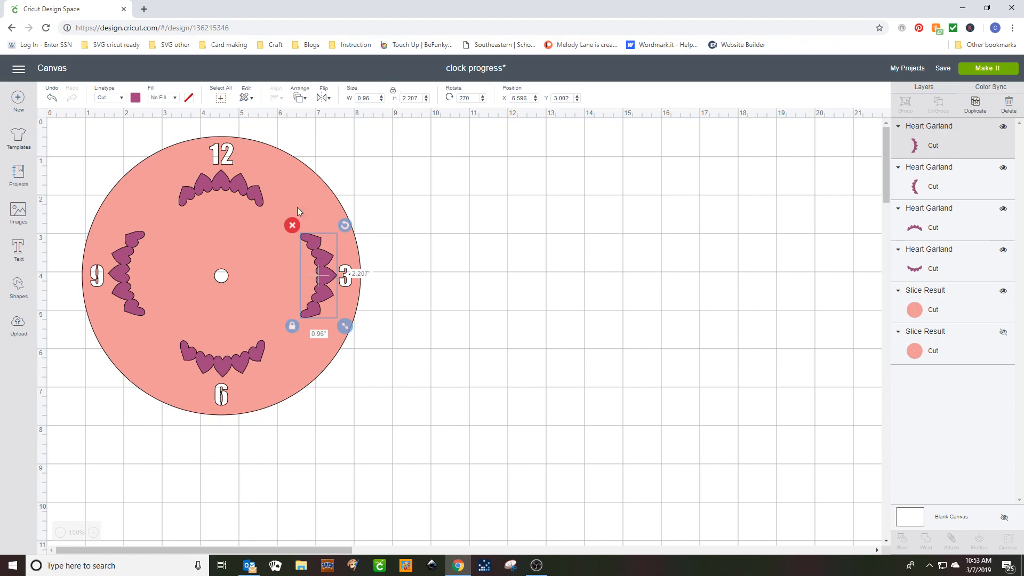
Center the heart garlands beside the 9 and the 3 vertically with each other.
left_click(228, 183)
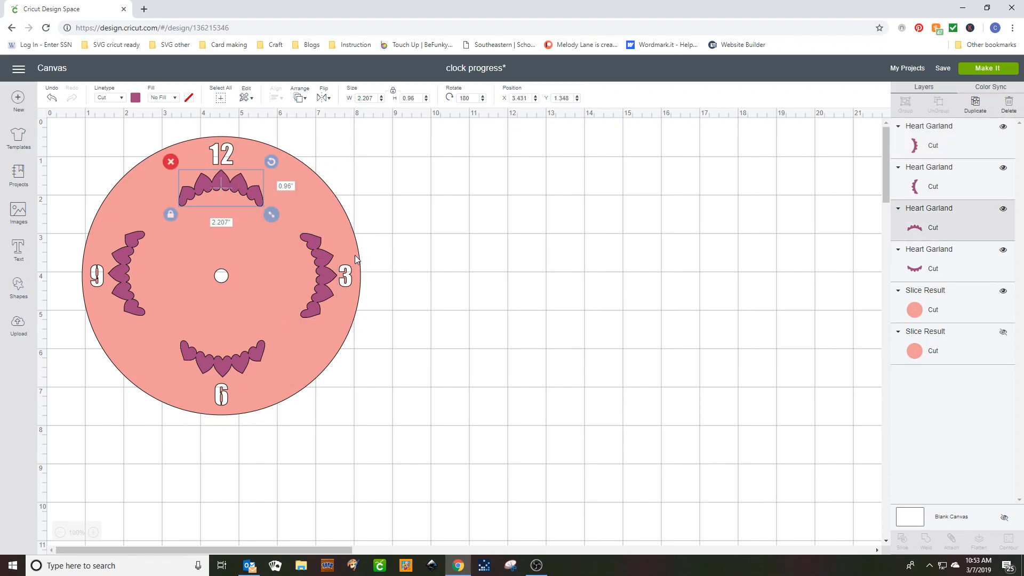
left_click(327, 275)
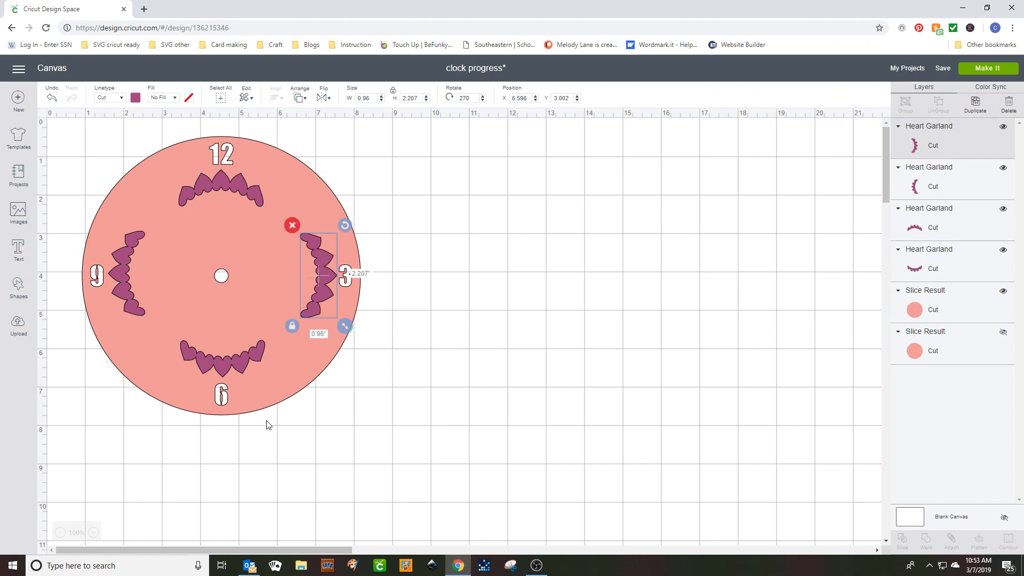
left_click(235, 363)
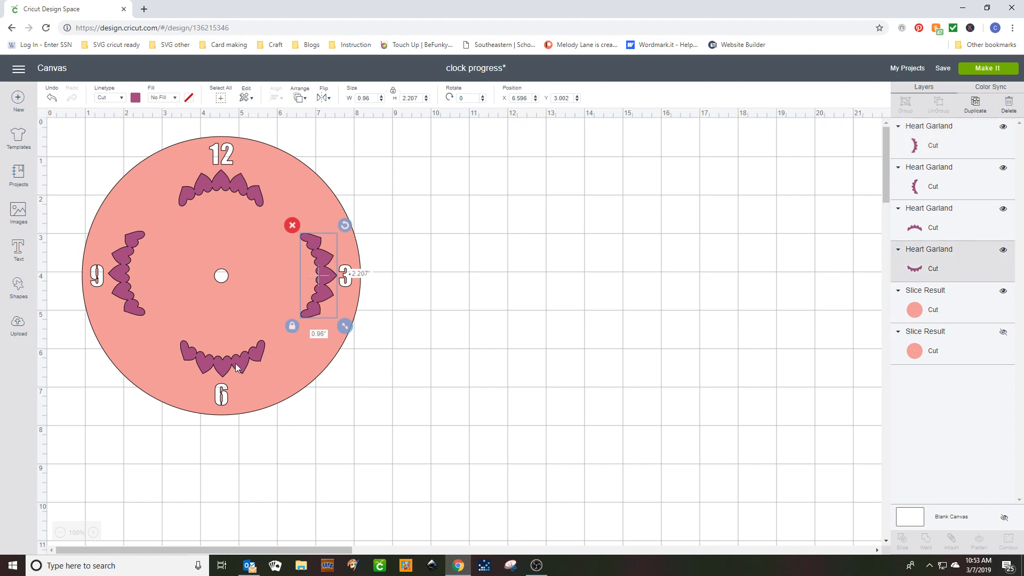
left_click(119, 272)
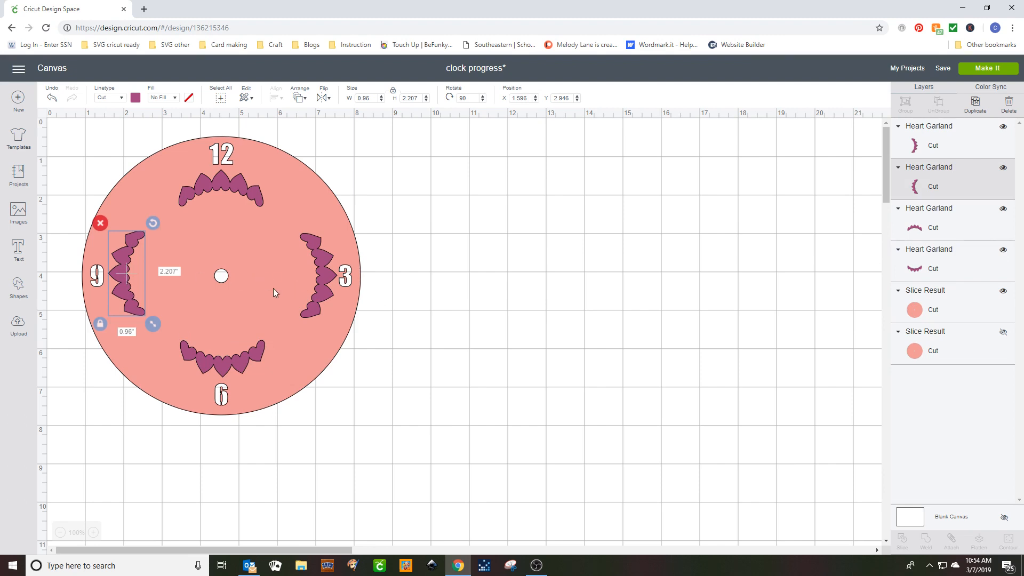
left_click(321, 278, "shift")
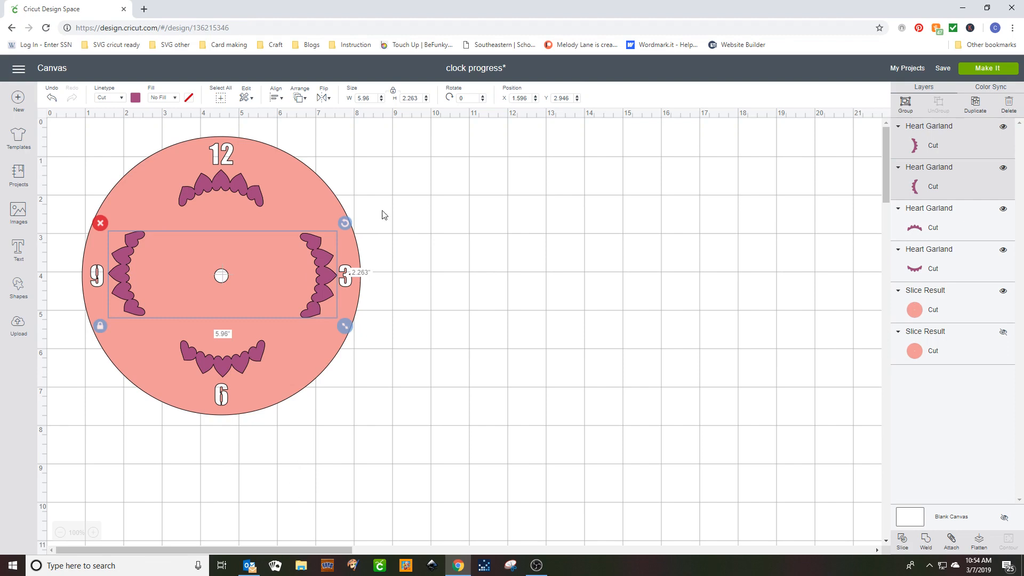
left_click(277, 98)
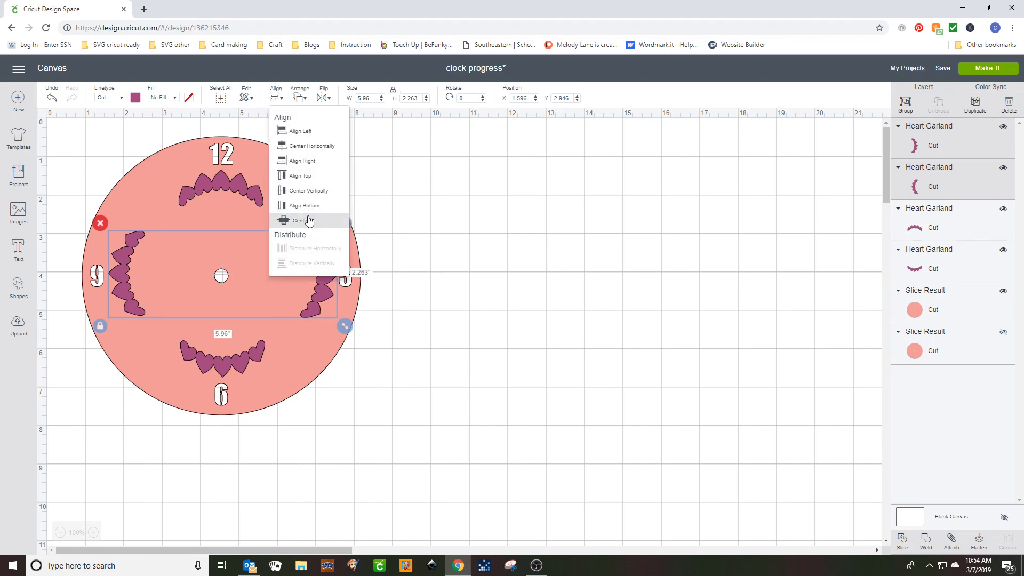
left_click(309, 190)
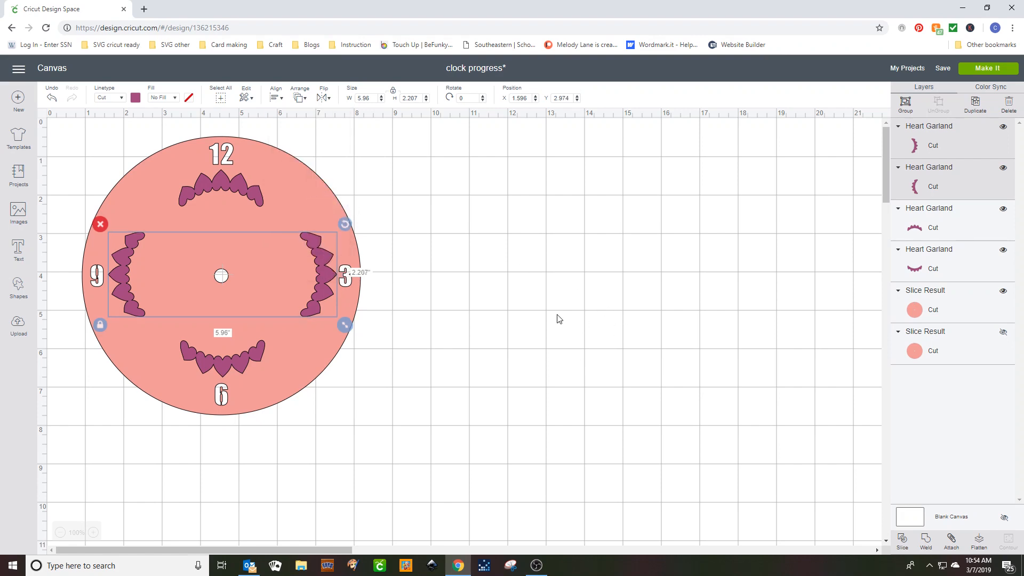
Center the heart garlands below the 12 and above the 6 horizontally with each other.
left_click(203, 192)
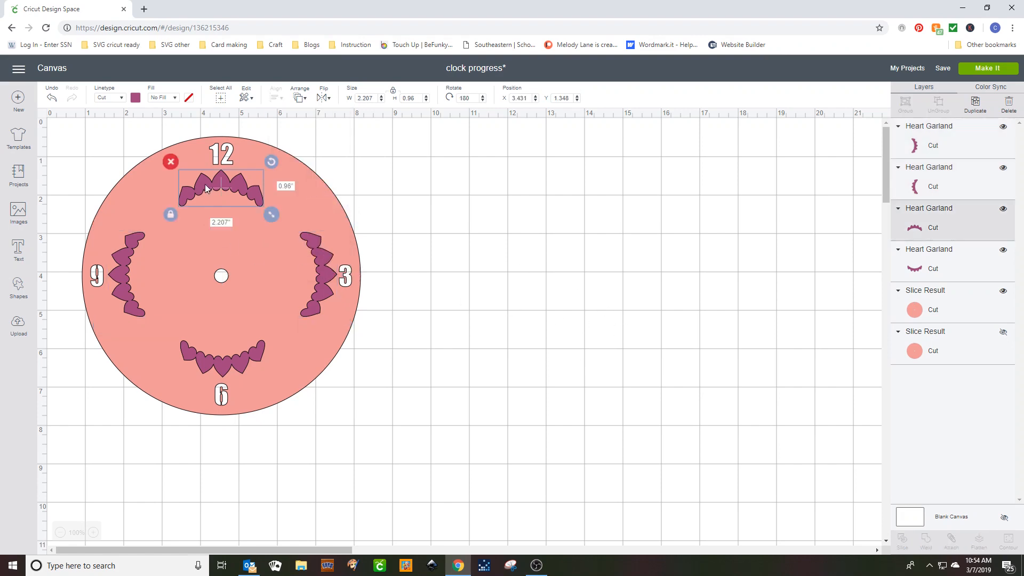
left_click(231, 366, "shift")
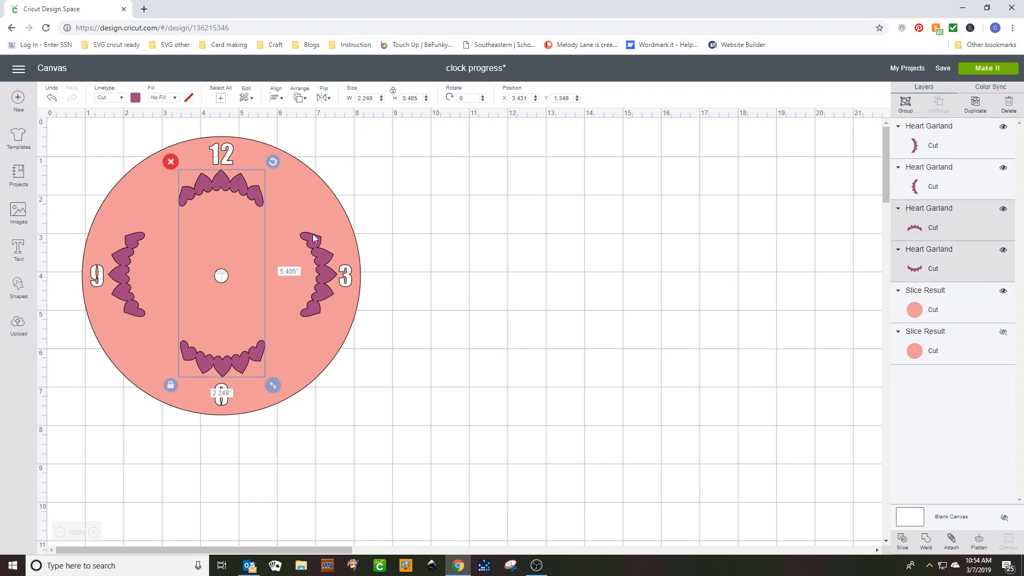
left_click(276, 97)
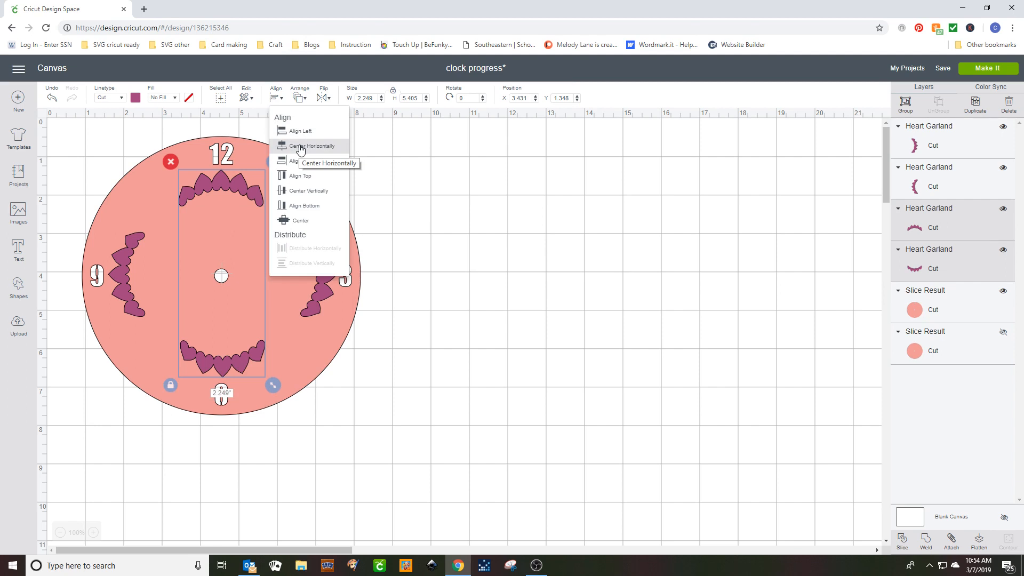
left_click(300, 146)
left_click(543, 282)
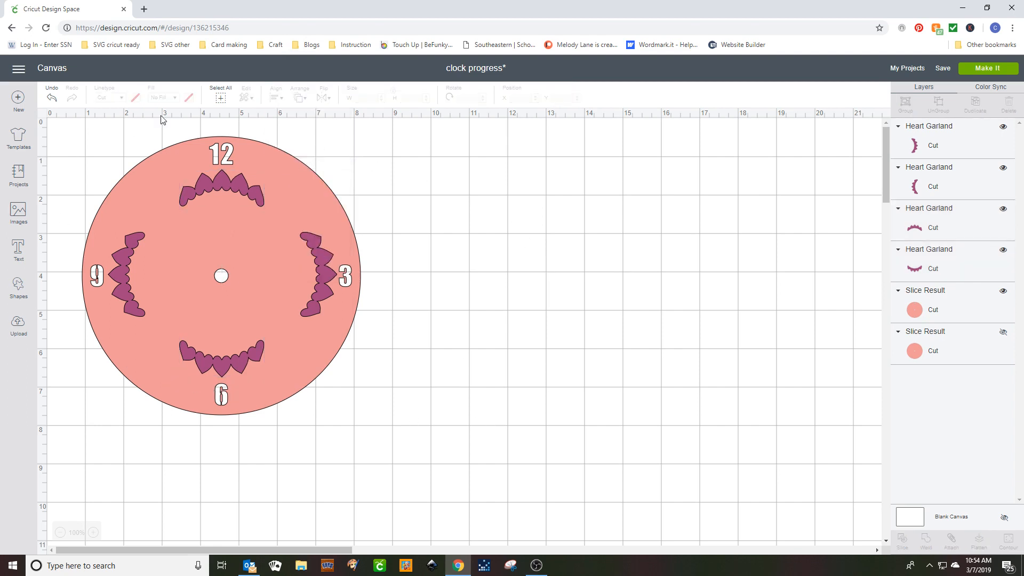
Weld the four heart garlands into a single shape.
left_click(221, 183)
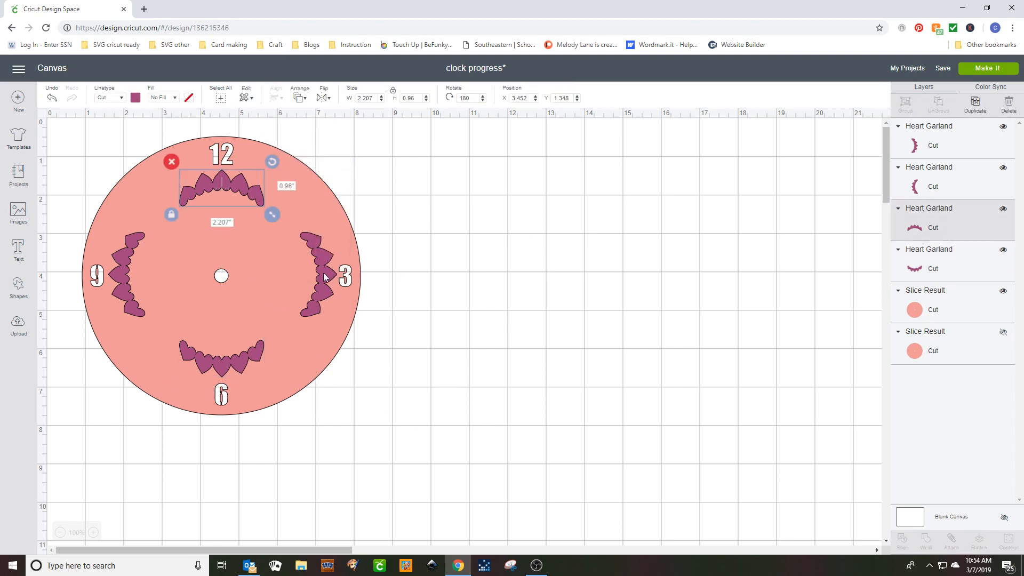
left_click(332, 277, "shift")
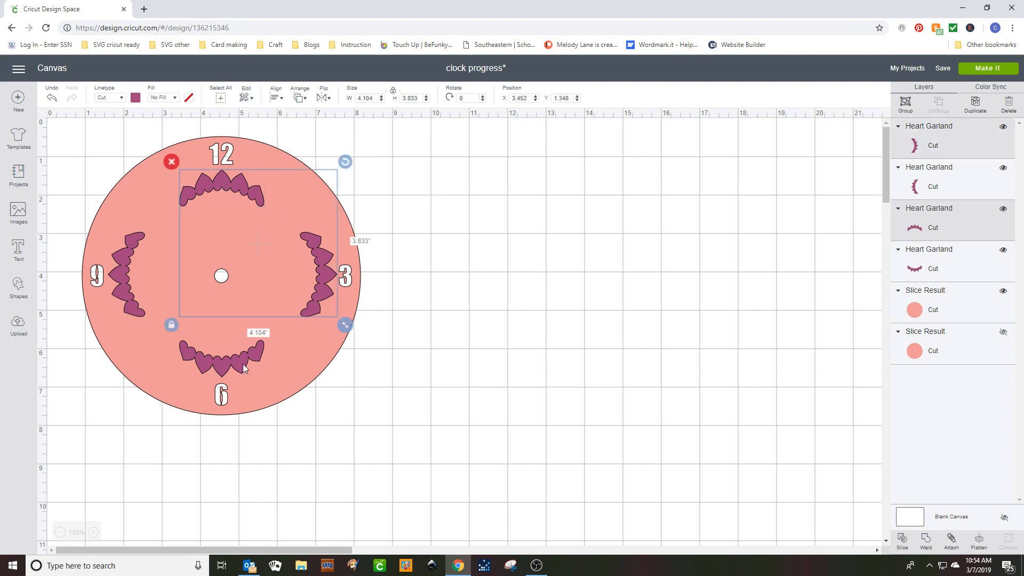
left_click(230, 359, "shift")
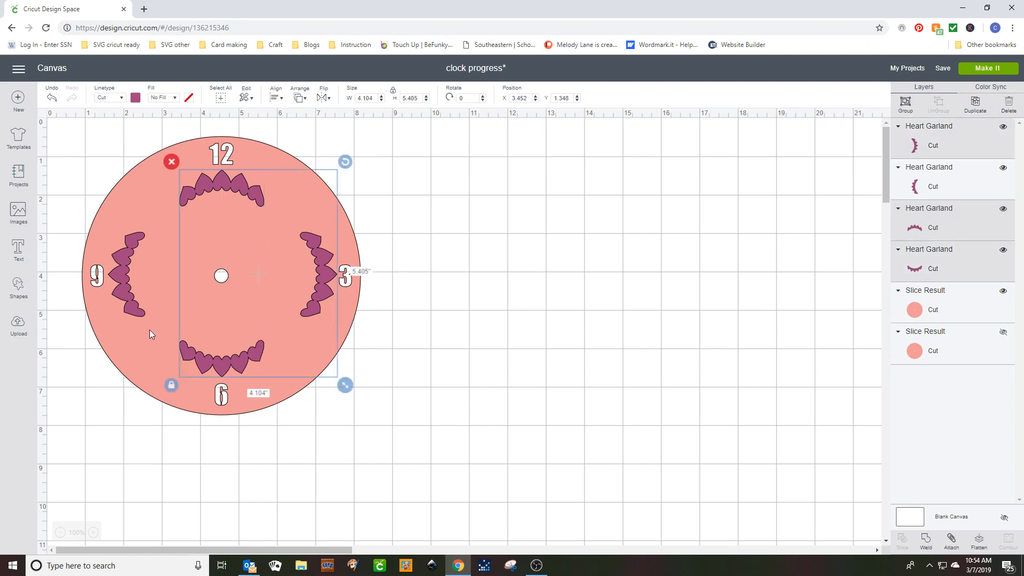
left_click(127, 273, "shift")
left_click(925, 542)
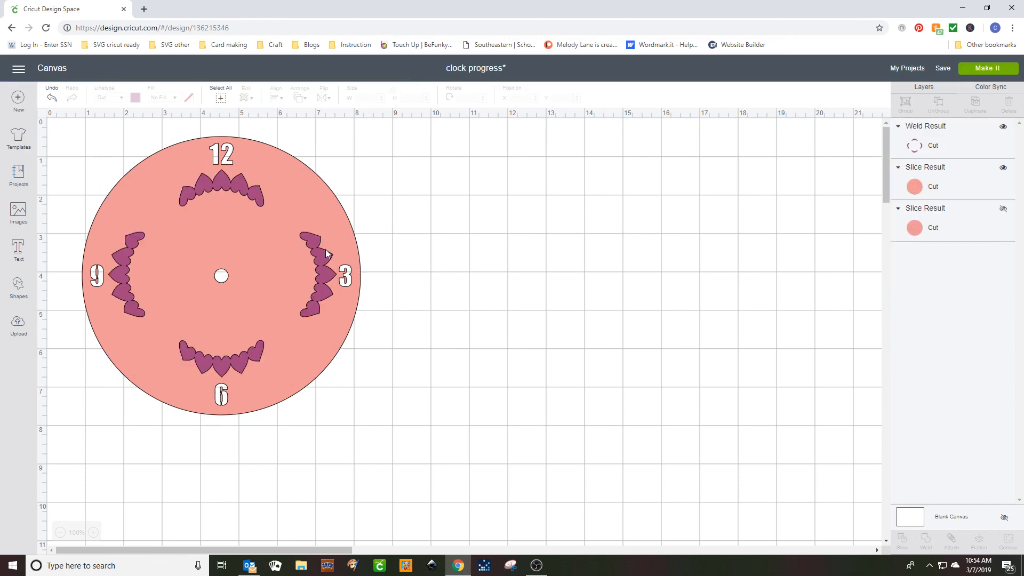
Slice the welded garlands out of the visible clock face and delete the two leftover garland pieces.
left_click(312, 243)
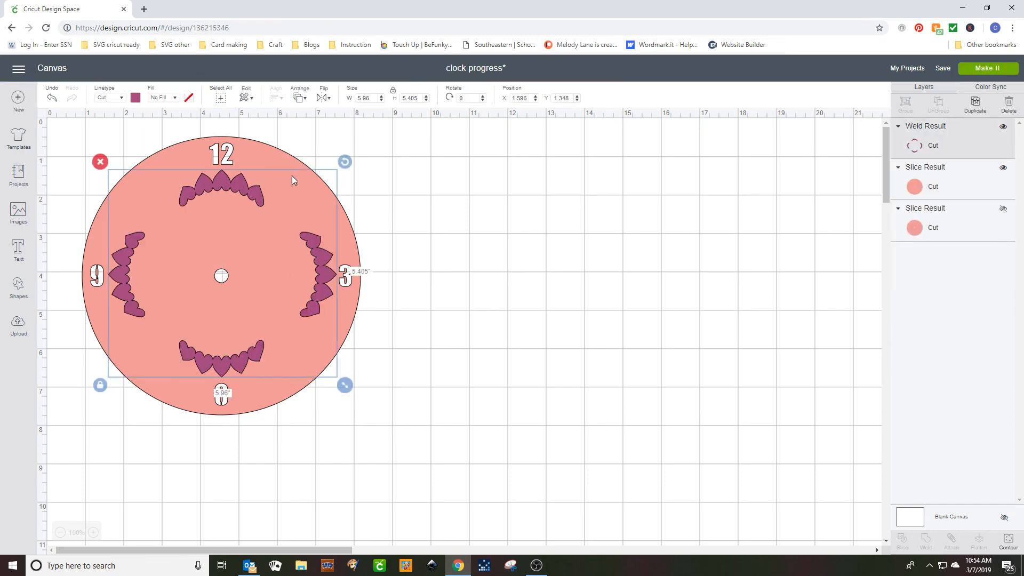
left_click(263, 152, "shift")
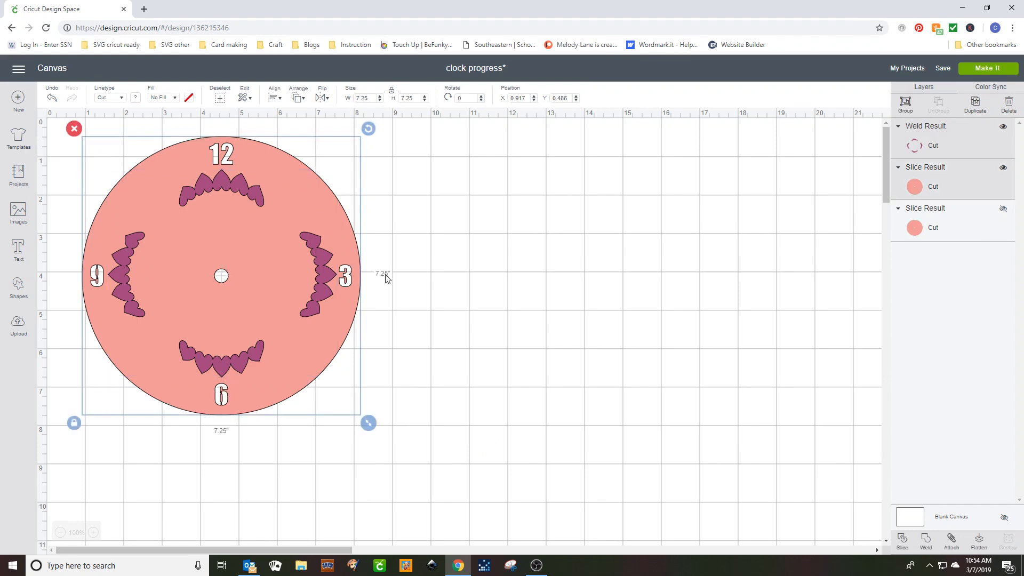
left_click(903, 541)
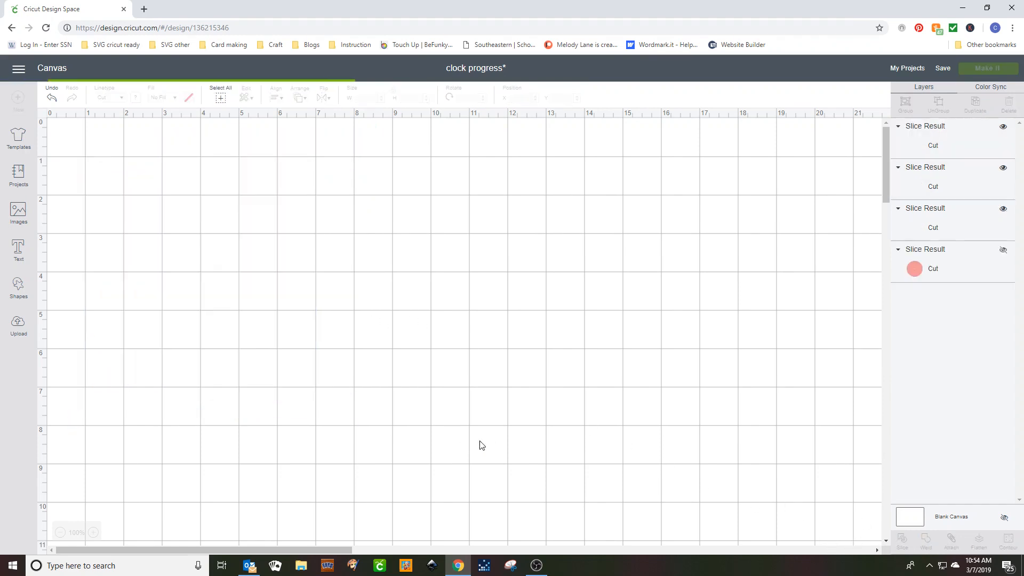
left_click_drag(320, 299, 620, 323)
key("Delete")
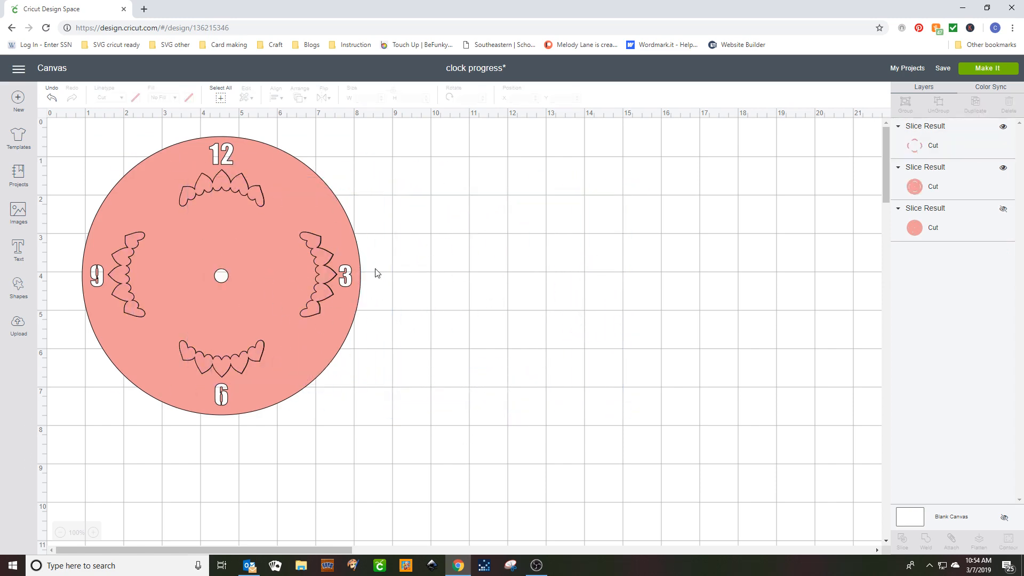
left_click_drag(312, 250, 641, 267)
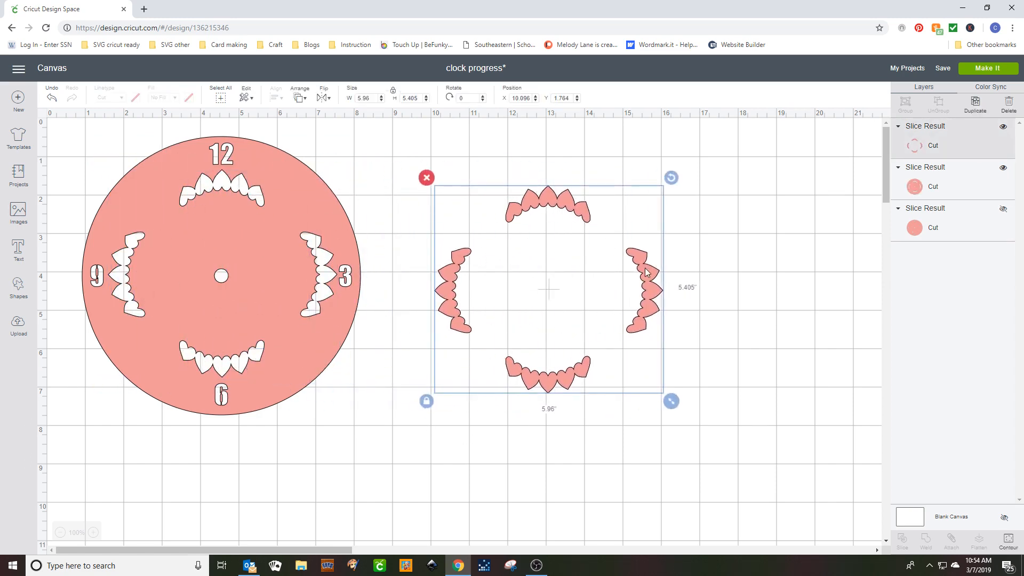
key("Delete")
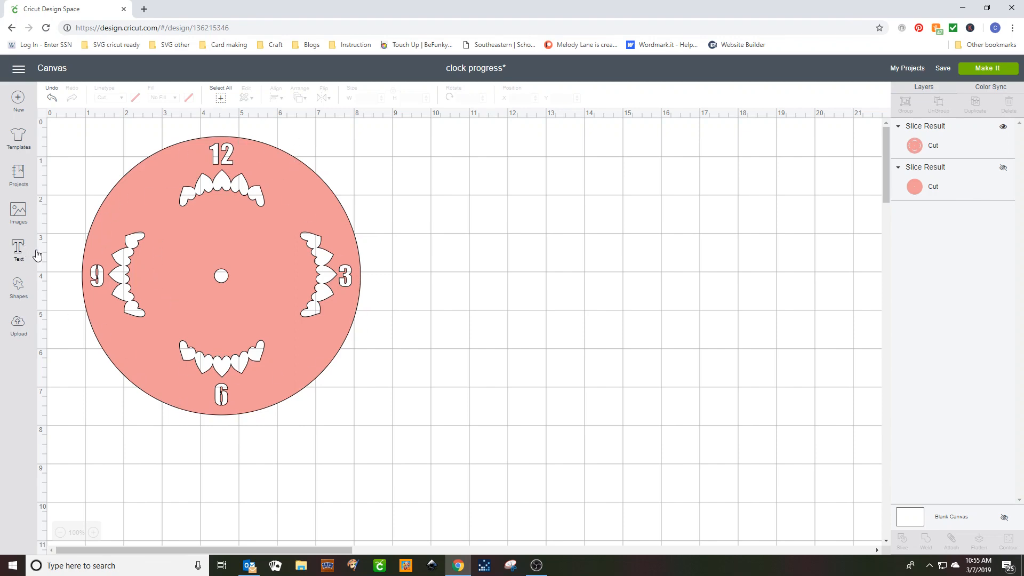
Search the image library for "flower" and insert the uploaded black hibiscus image with the Beach Girl lettering.
left_click(19, 214)
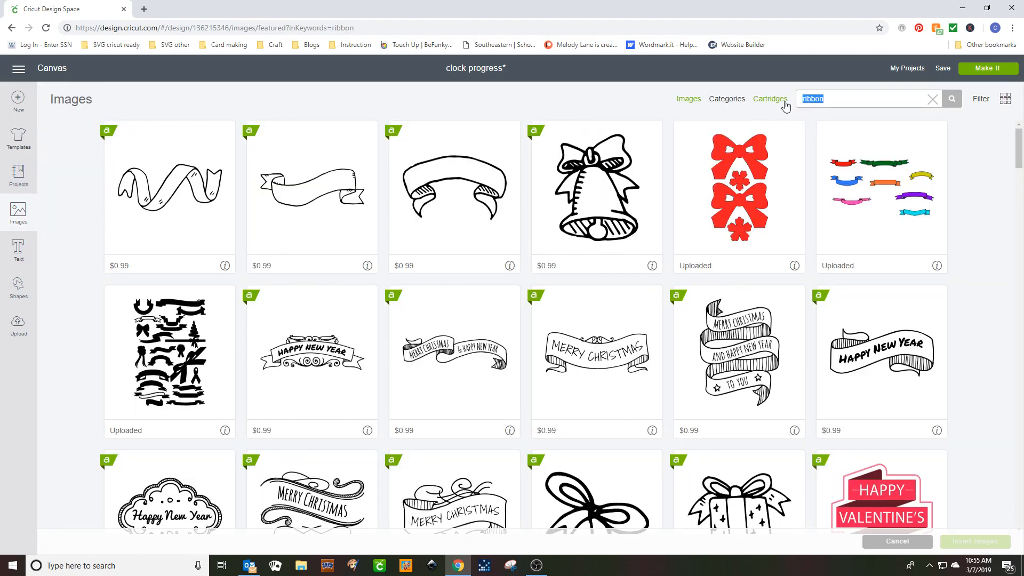
type("flower")
key("Return")
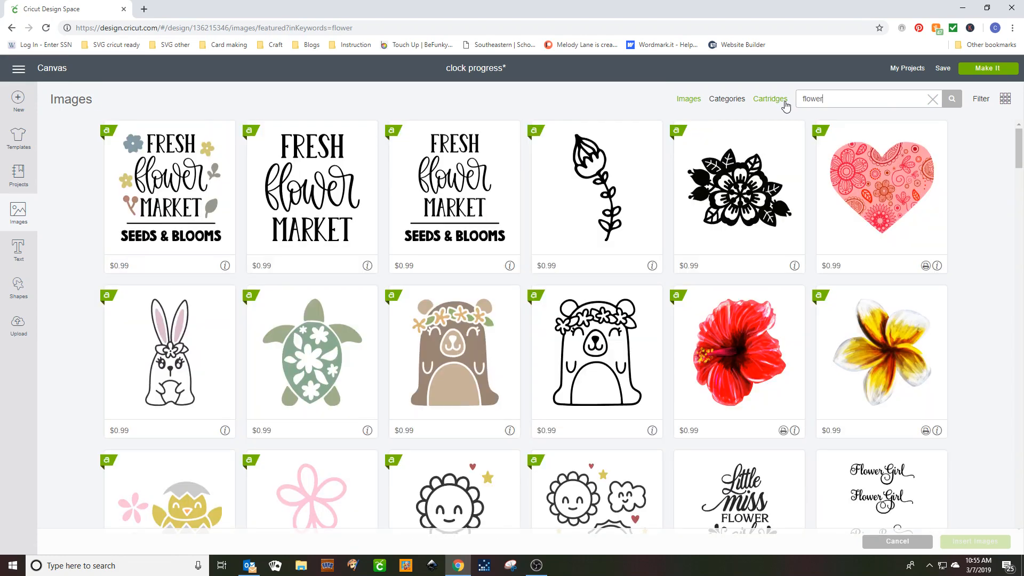
scroll(528, 304, "down", 10)
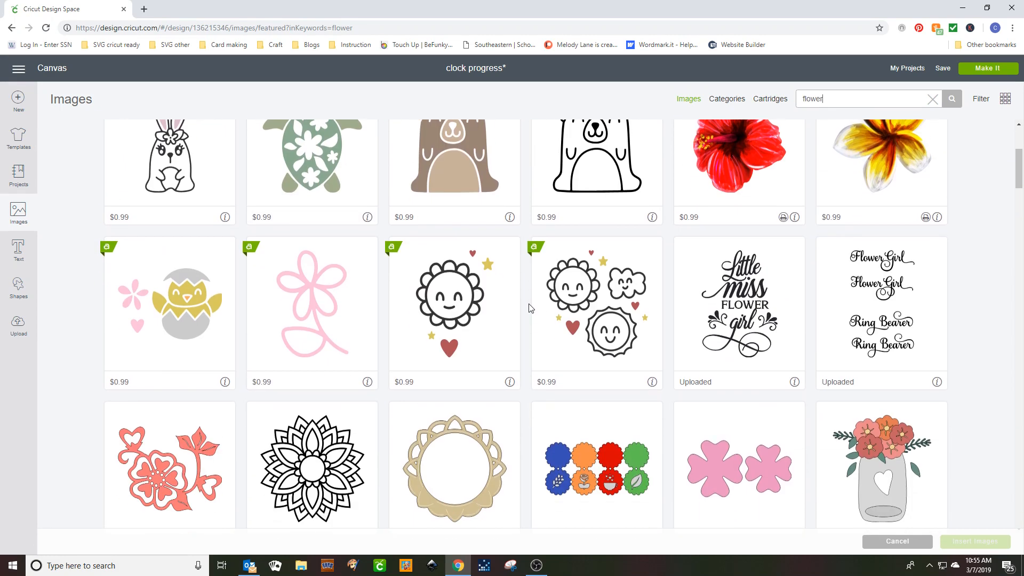
left_click(472, 302)
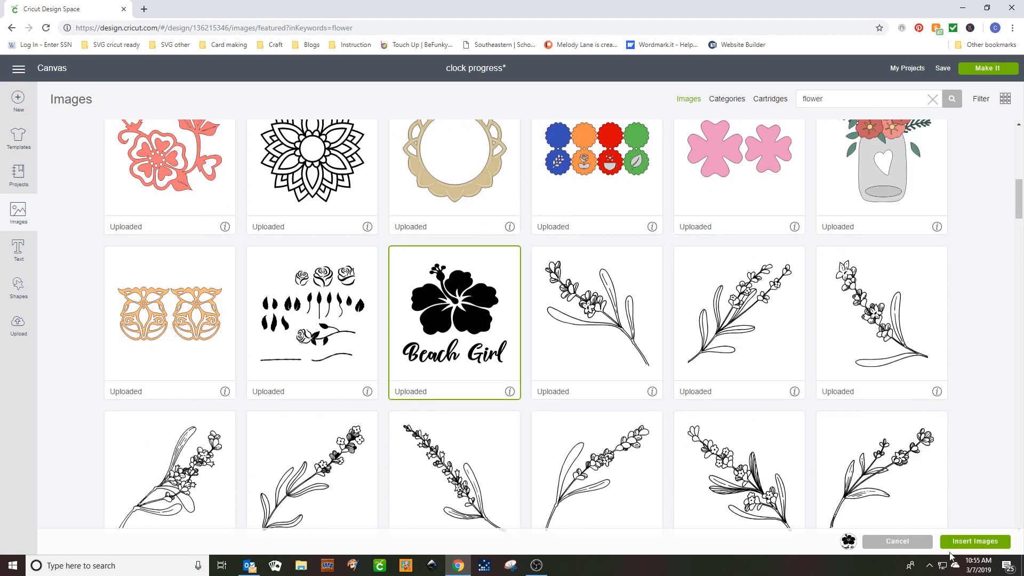
left_click(963, 544)
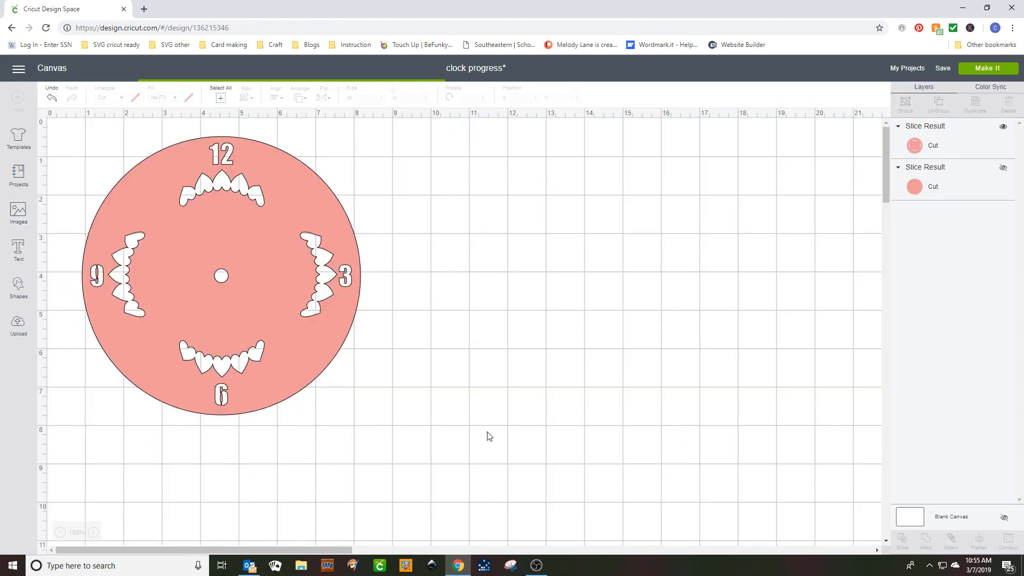
Enlarge the Beach Girl hibiscus to about 4.64 by 4.32 inches and place the flower's middle over the clock's center hole.
left_click_drag(320, 307, 211, 249)
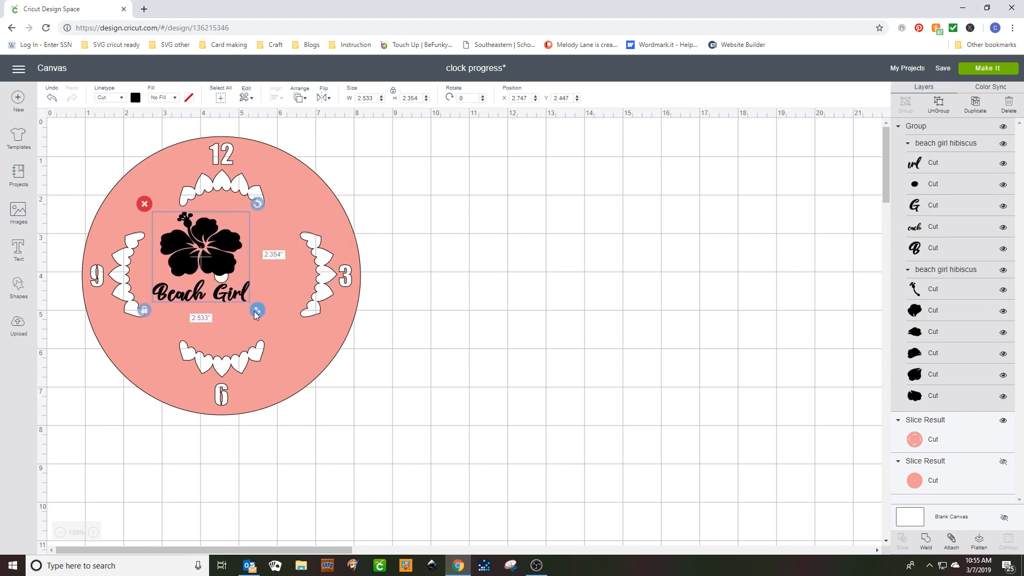
mouse_move(255, 311)
left_mouse_down()
mouse_move(325, 378)
mouse_move(267, 297)
mouse_move(253, 302)
left_mouse_up()
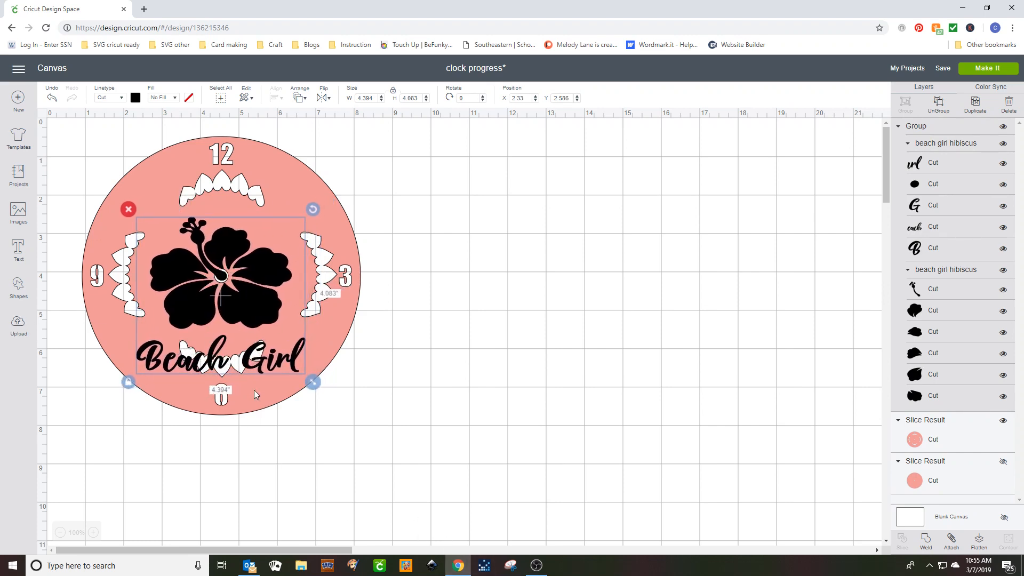
left_click_drag(312, 380, 322, 391)
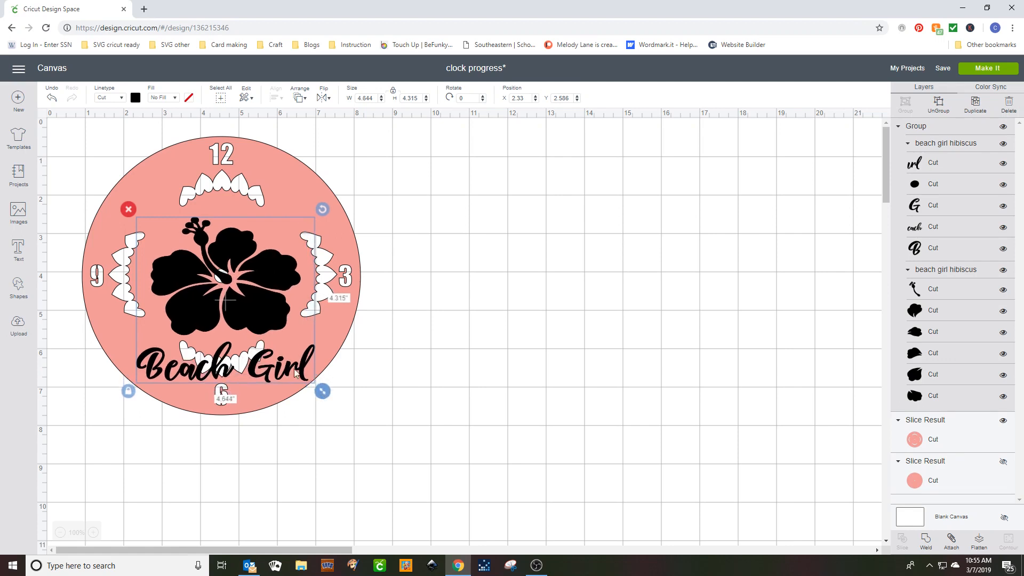
left_click_drag(245, 306, 239, 303)
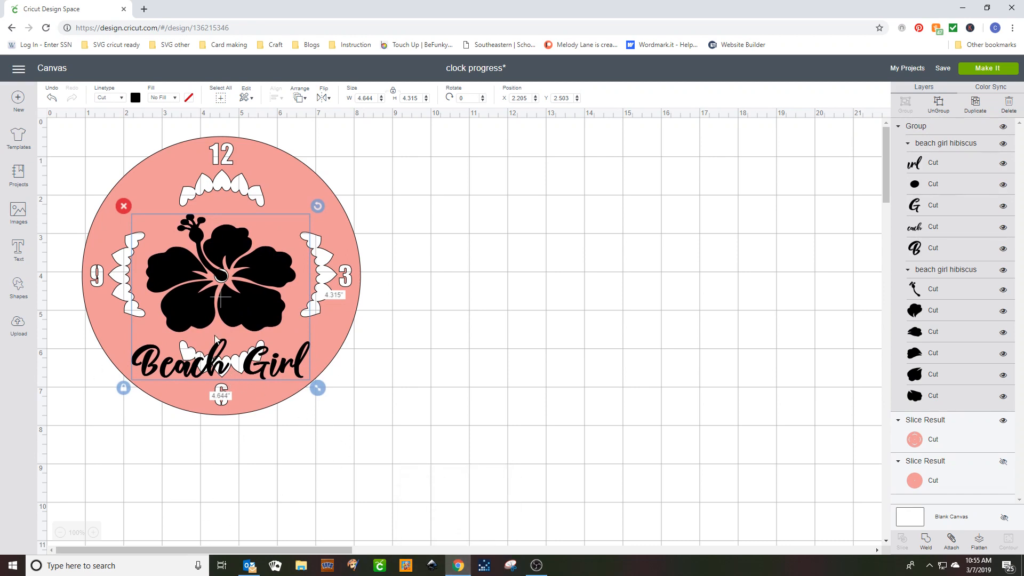
Move the Beach Girl hibiscus off the clock face onto the empty canvas and weld its layers together.
left_click_drag(174, 265, 465, 231)
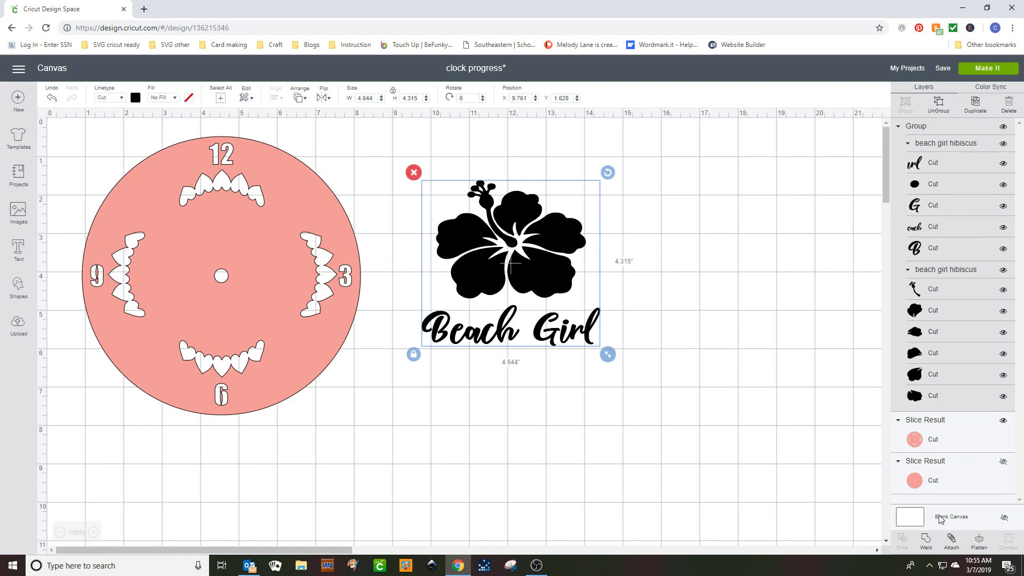
left_click(927, 541)
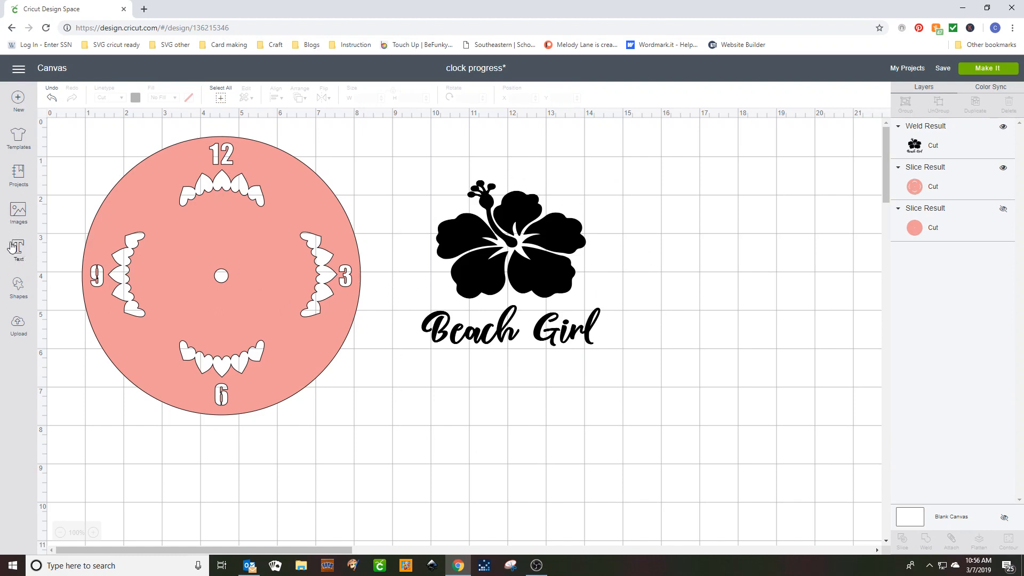
Add a square, unlock its proportions and stretch it to about 5.61 by 3.67 inches, covering the Beach Girl lettering below the flower.
left_click(18, 288)
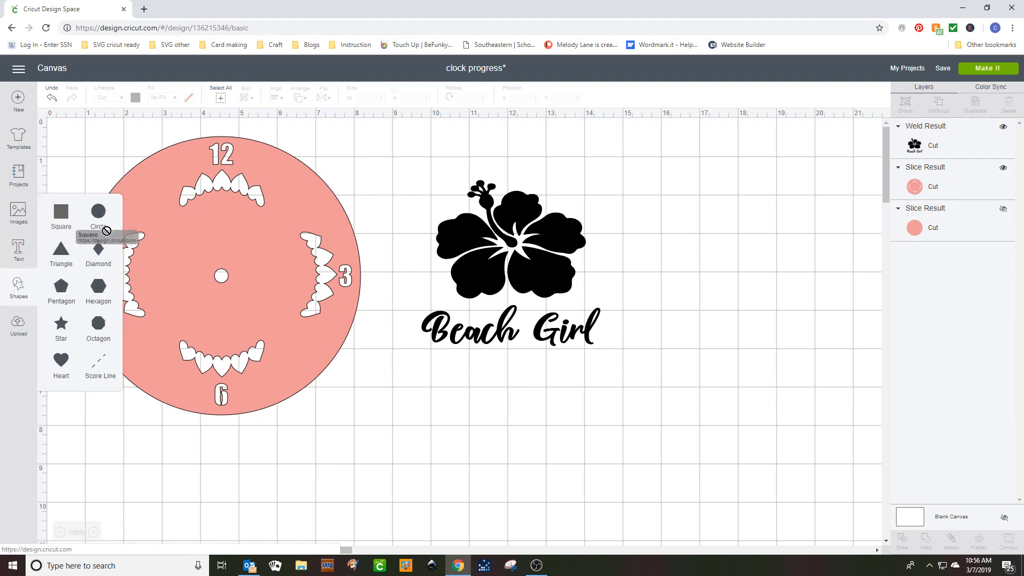
left_click(73, 218)
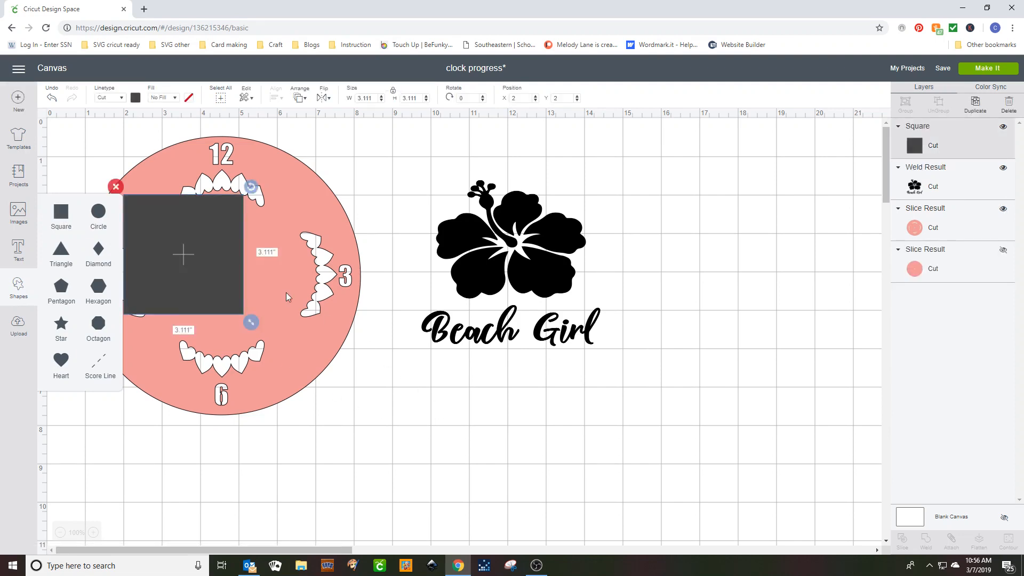
left_click_drag(203, 241, 460, 341)
left_click_drag(524, 431, 620, 453)
left_click(388, 478)
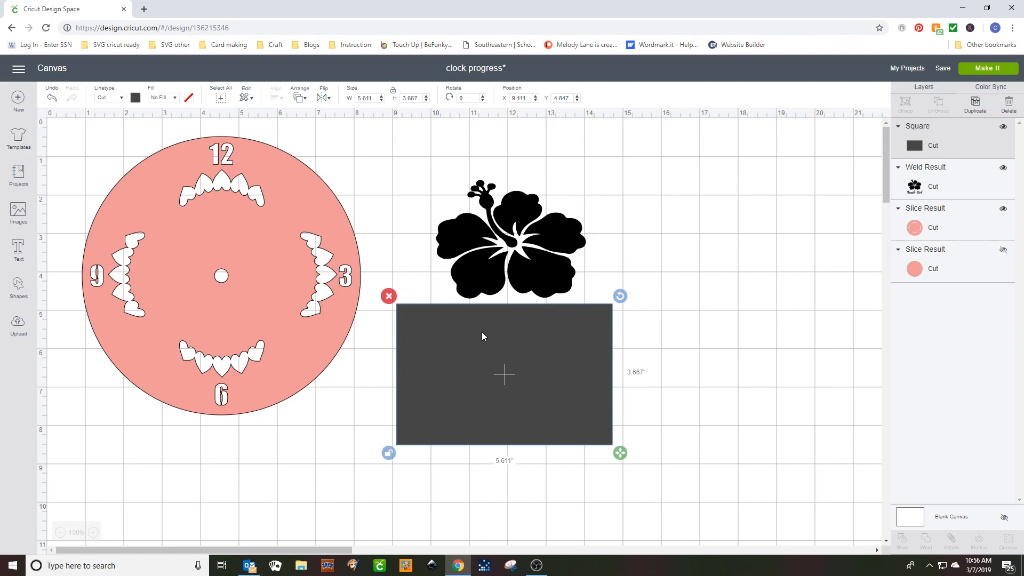
Slice the Beach Girl hibiscus with the square, then delete the leftover square with the lettering cut-out.
left_click(489, 265, "shift")
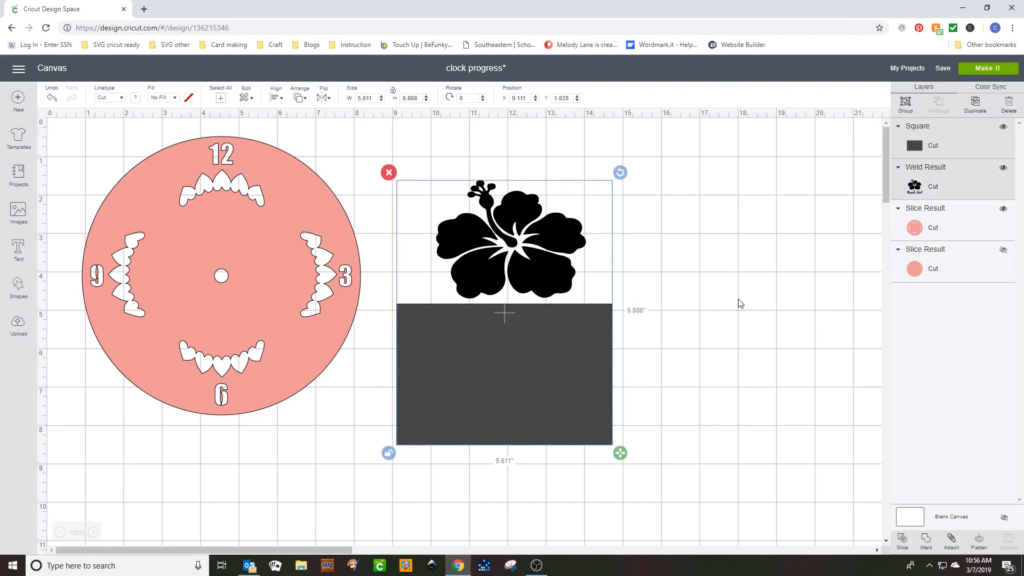
left_click(902, 539)
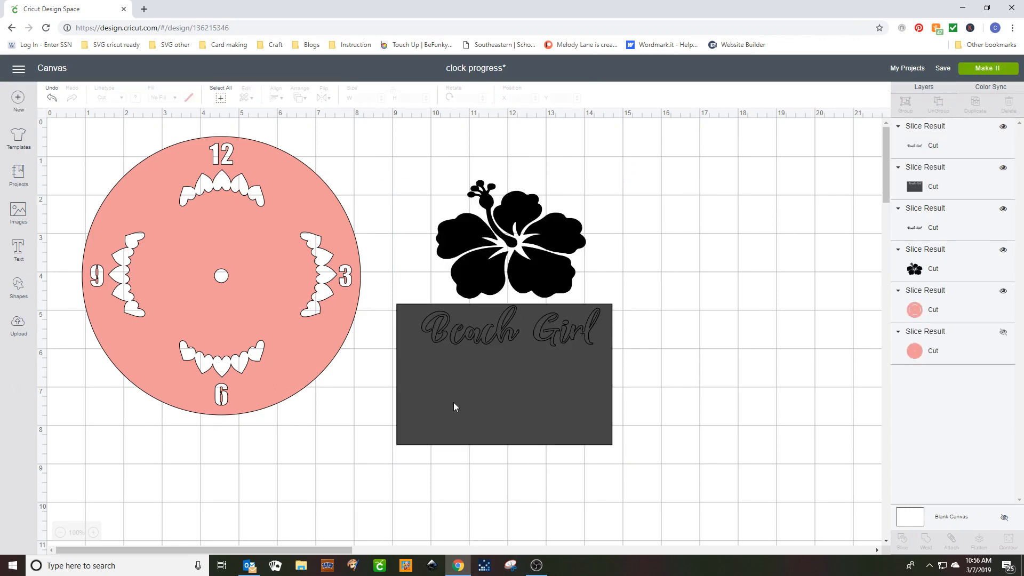
left_click_drag(455, 408, 693, 412)
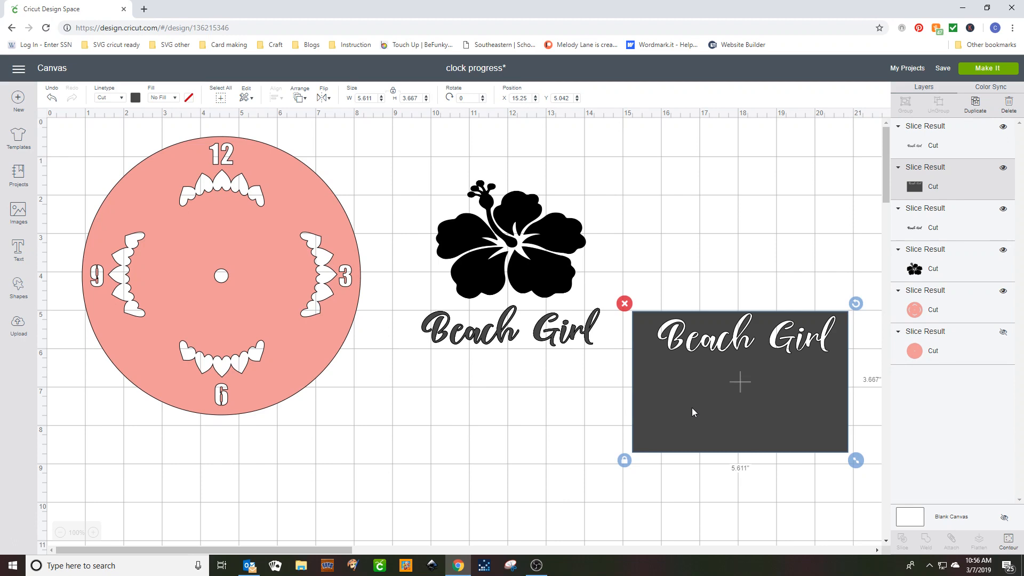
key("Delete")
Delete both sliced Beach Girl lettering pieces below the flower, leaving only the hibiscus beside the clock face.
left_click(541, 336)
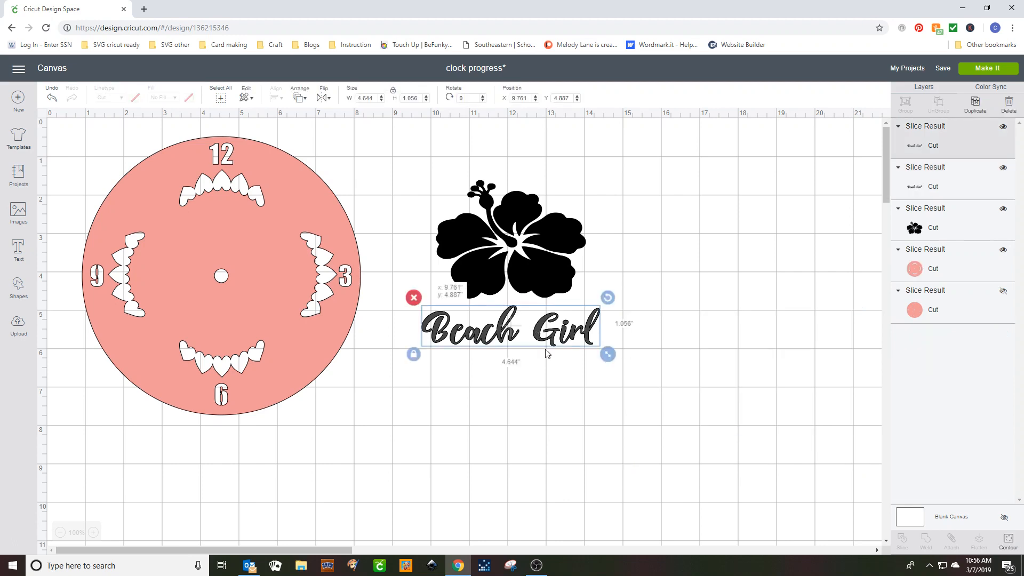
left_click_drag(545, 349, 589, 472)
key("Delete")
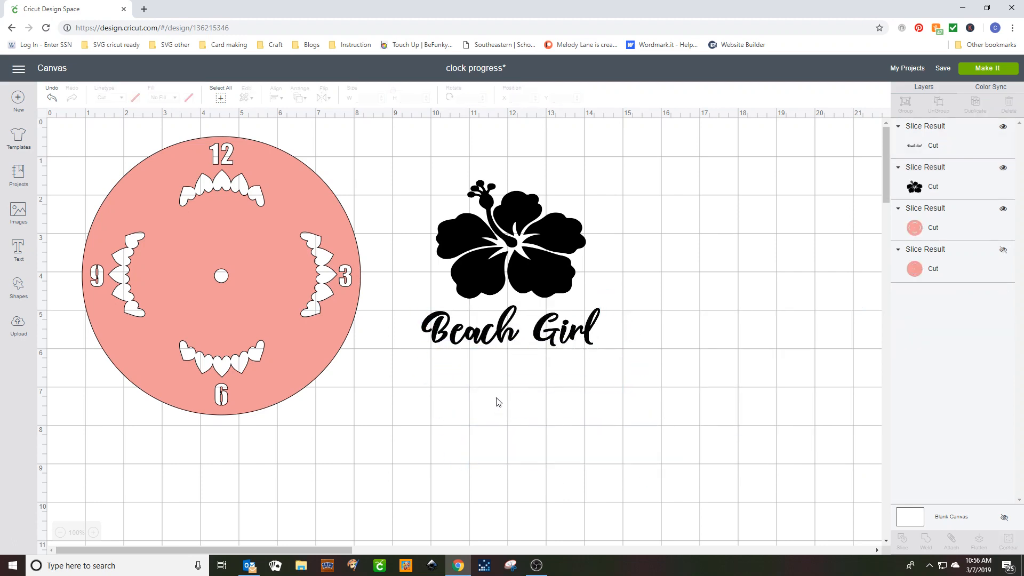
left_click(488, 335)
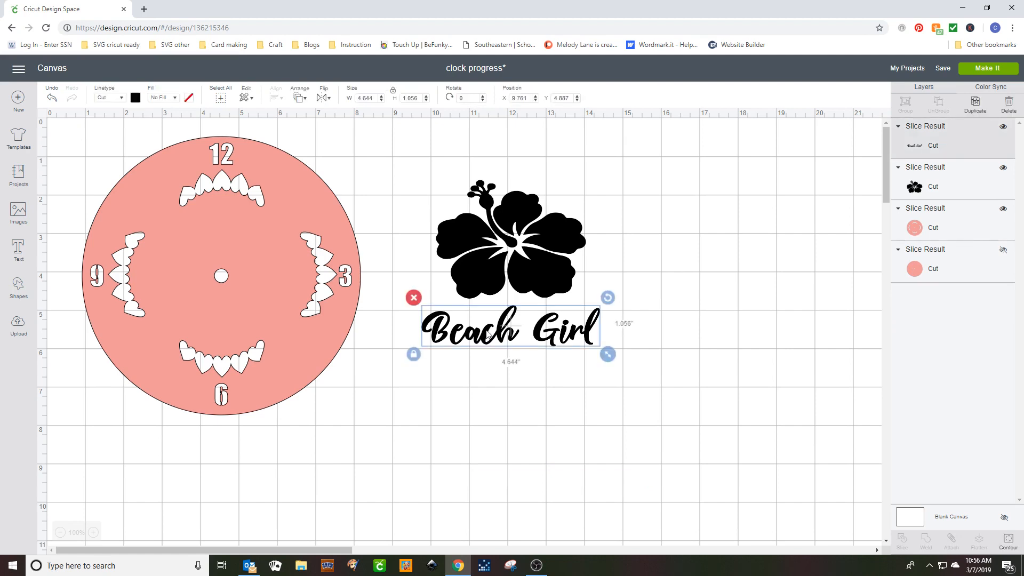
left_click_drag(488, 335, 493, 431)
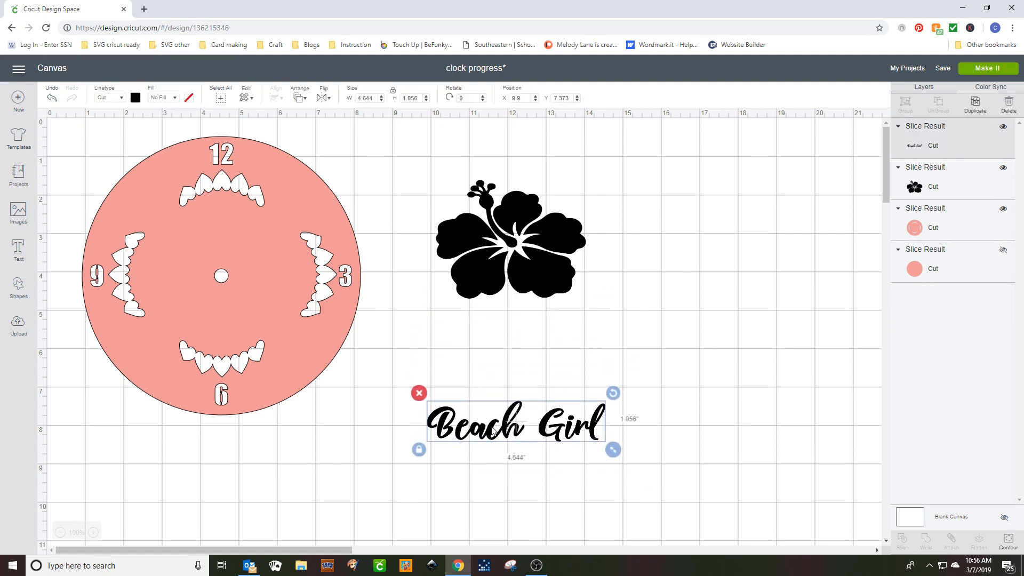
key("Delete")
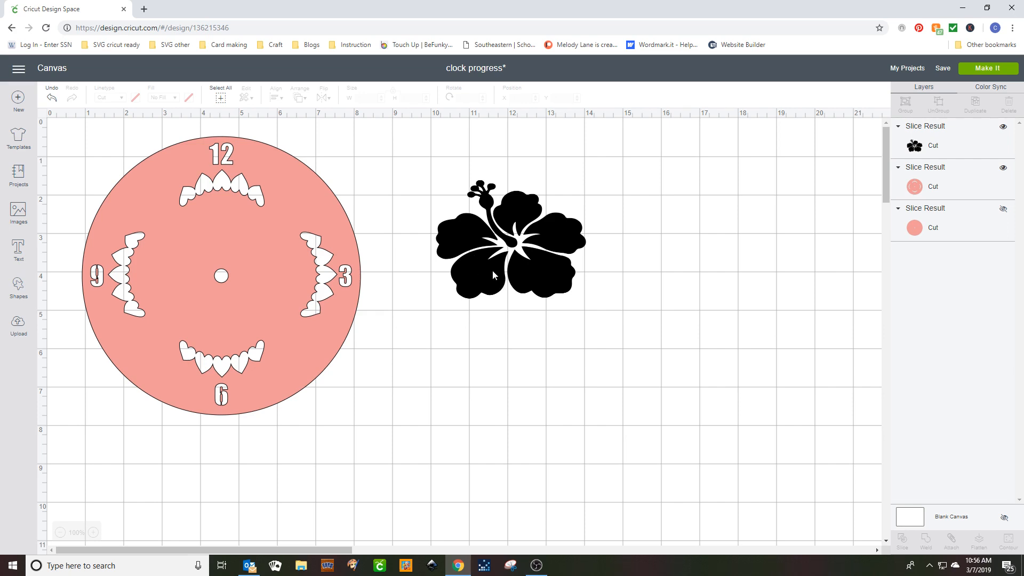
Place the black hibiscus with its middle over the clock's center hole and slice it out of the clock face.
left_click_drag(492, 269, 201, 303)
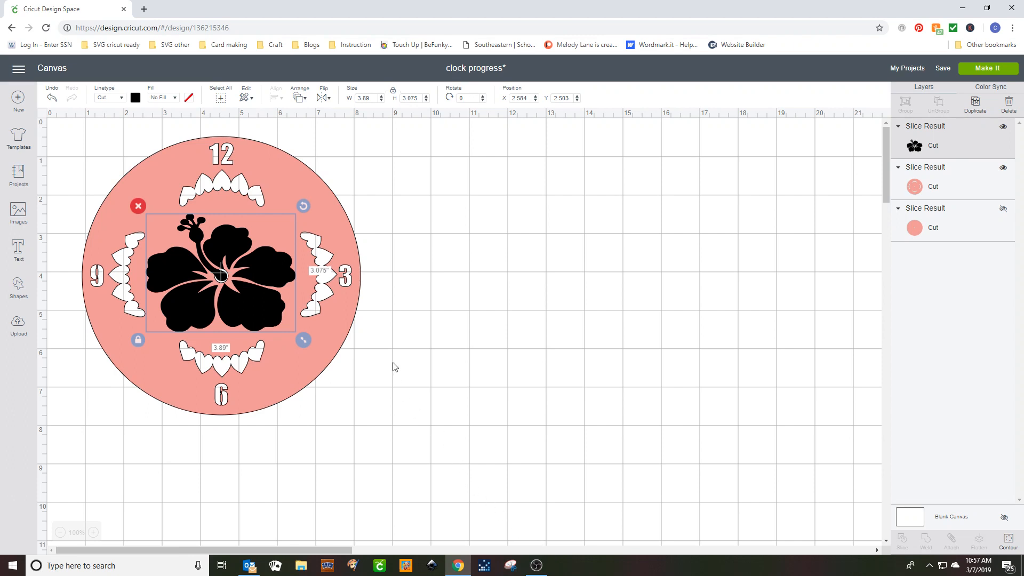
left_click(339, 322, "shift")
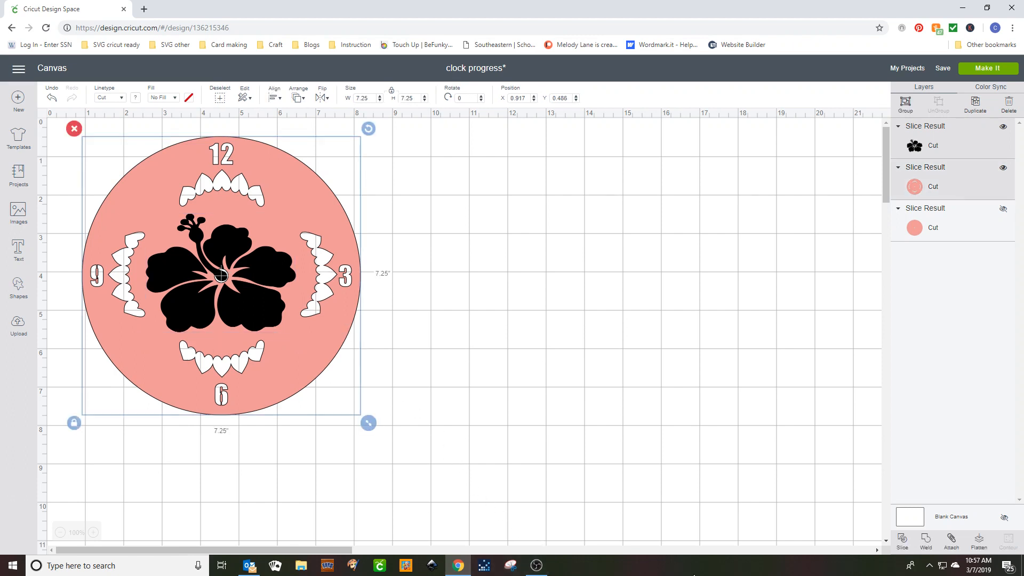
left_click(902, 541)
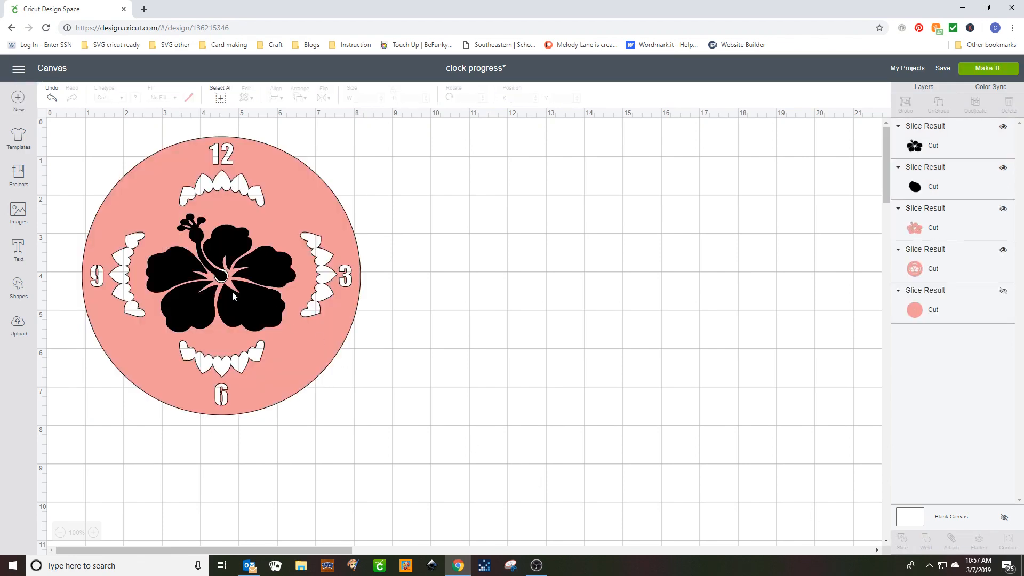
Pull the sliced black flower, pink flower and small center piece off the clock face and delete them.
left_click_drag(232, 291, 659, 299)
left_click_drag(232, 308, 573, 312)
left_click_drag(223, 277, 522, 291)
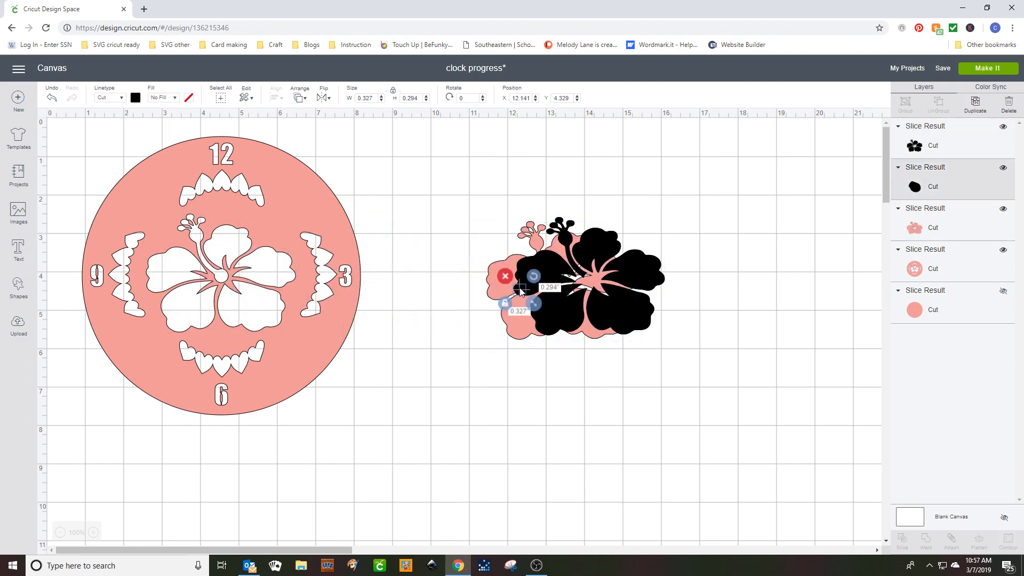
key("Delete")
left_click(539, 284)
key("Delete")
left_click(528, 287)
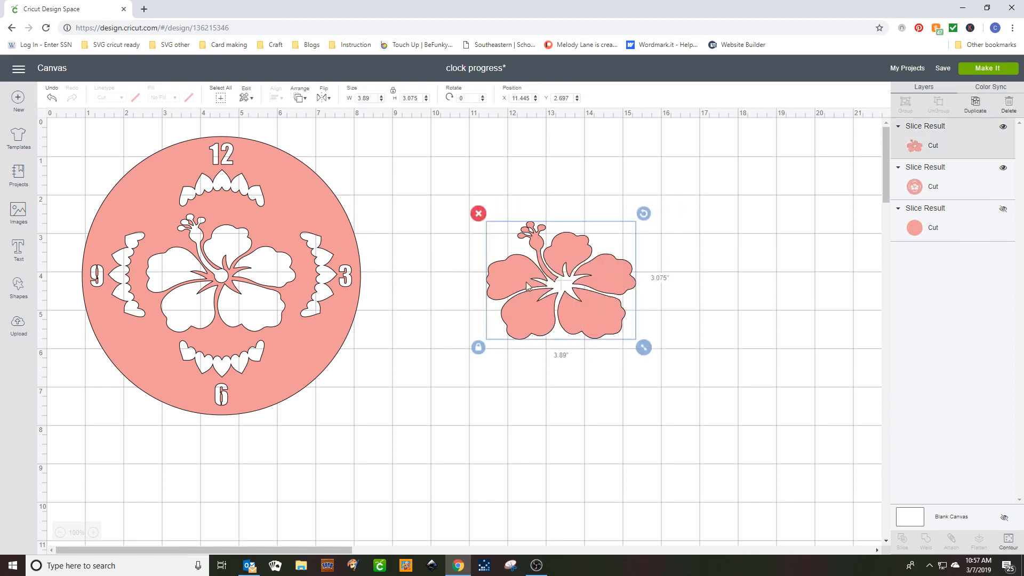
key("Delete")
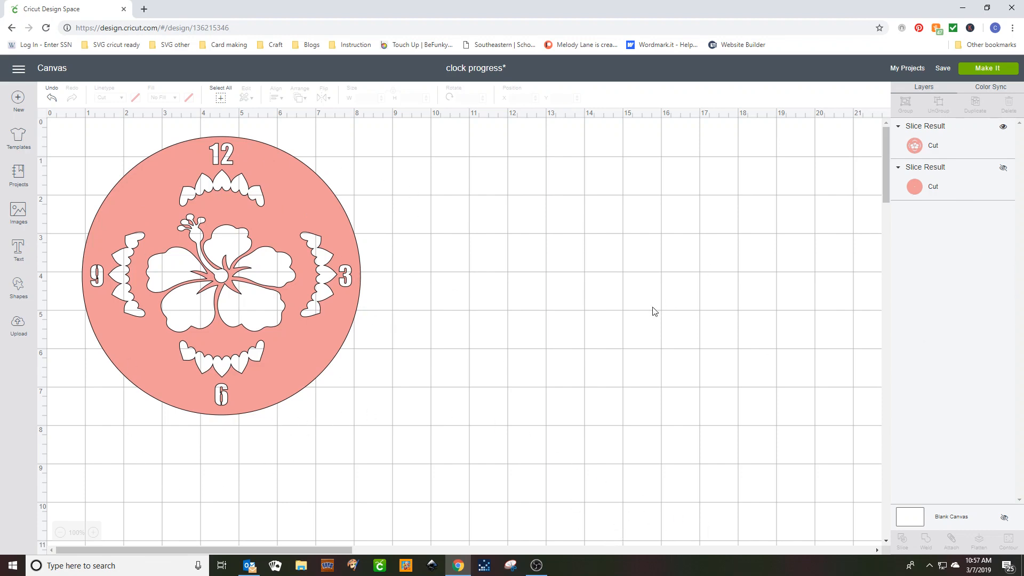
Unhide the plain 7.25-inch circle with the center hole and place it beside the decorated clock face at about X 9.24, Y 0.40.
left_click(937, 184)
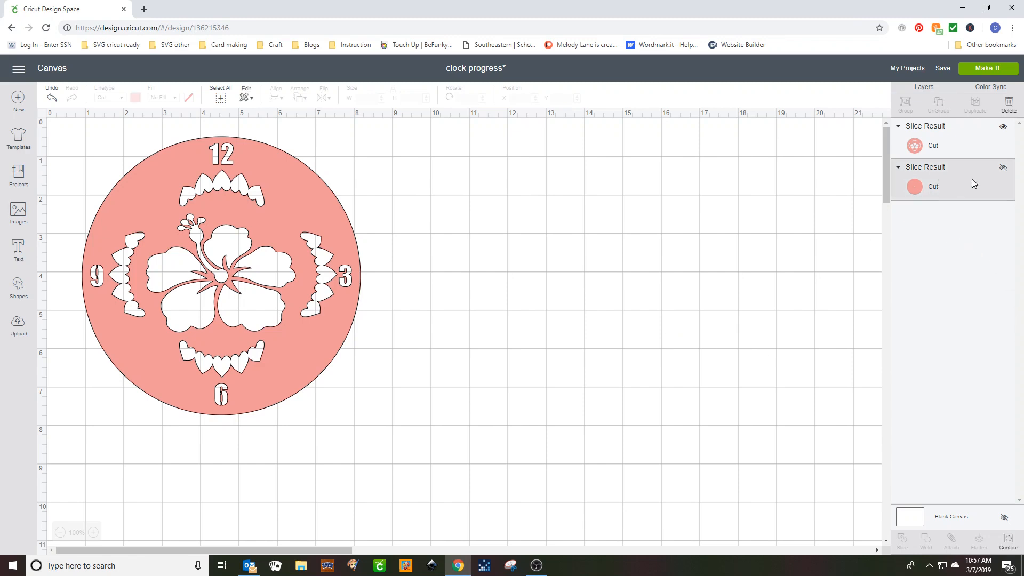
left_click(1003, 169)
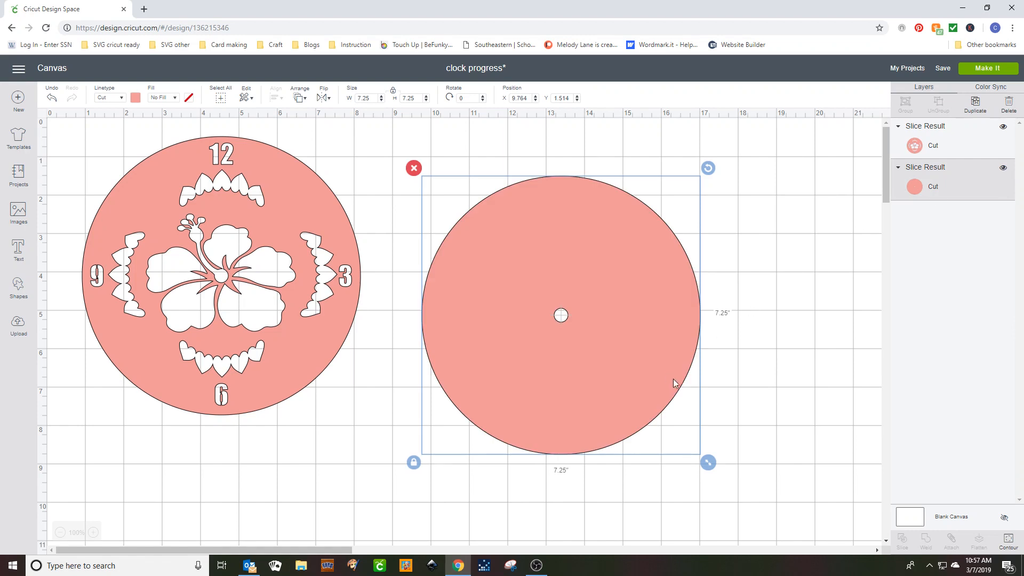
left_click_drag(628, 342, 608, 299)
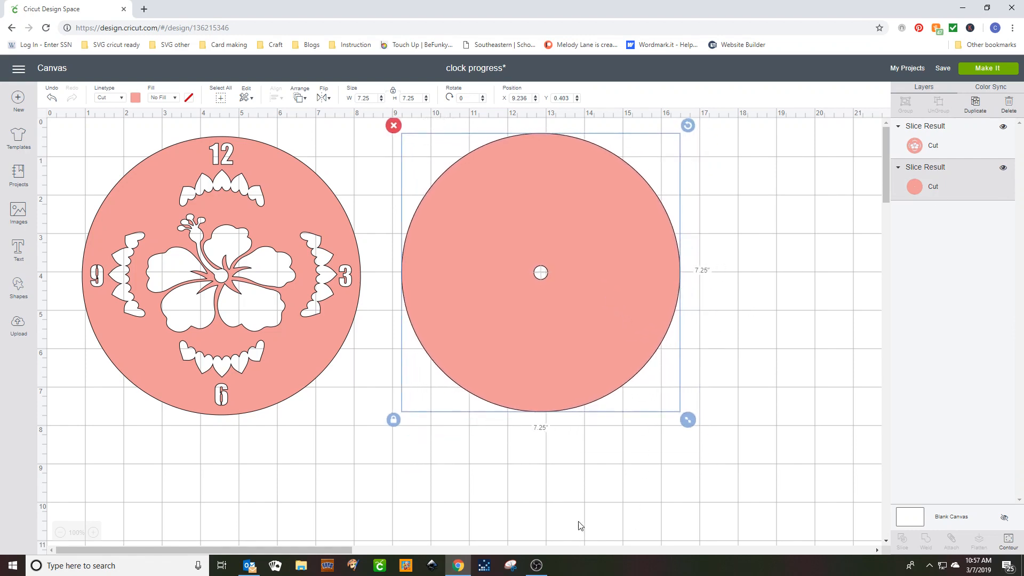